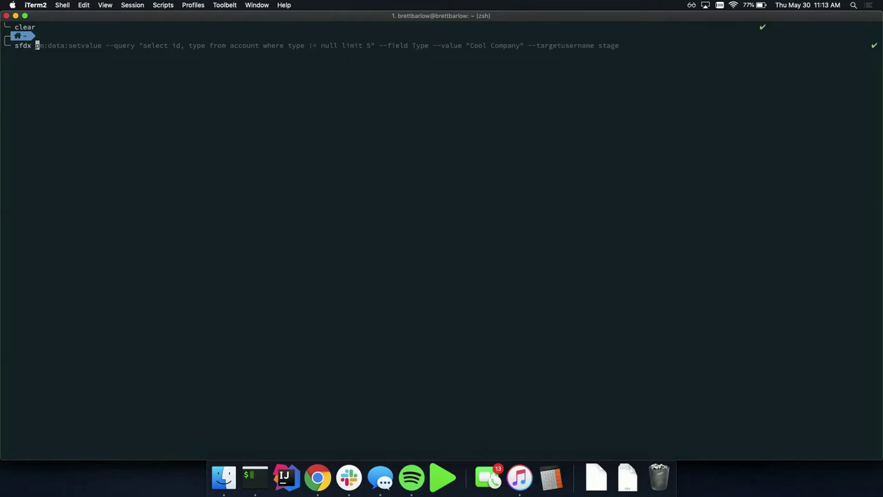
- Run sfdx pm --help to list the plugin's topics, keep the terminal window full screen, and run the same help command again
{"action": "key", "text": "Return"}
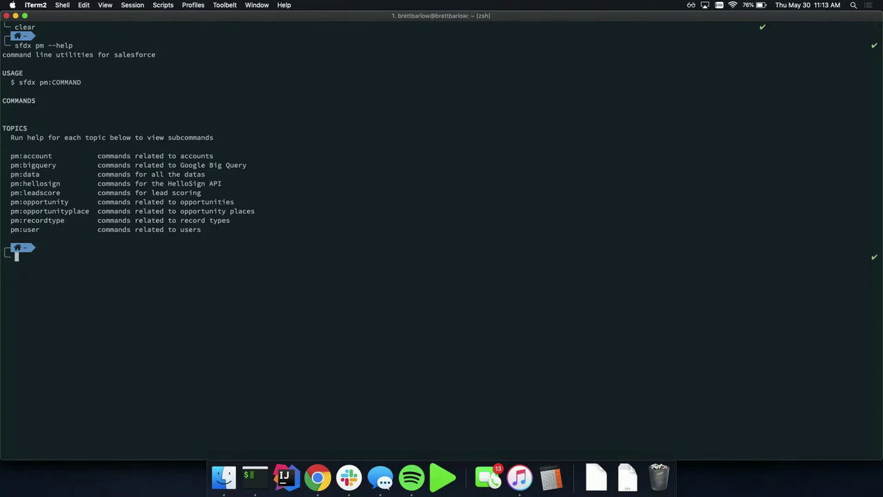
{"action": "key", "text": "super+Return"}
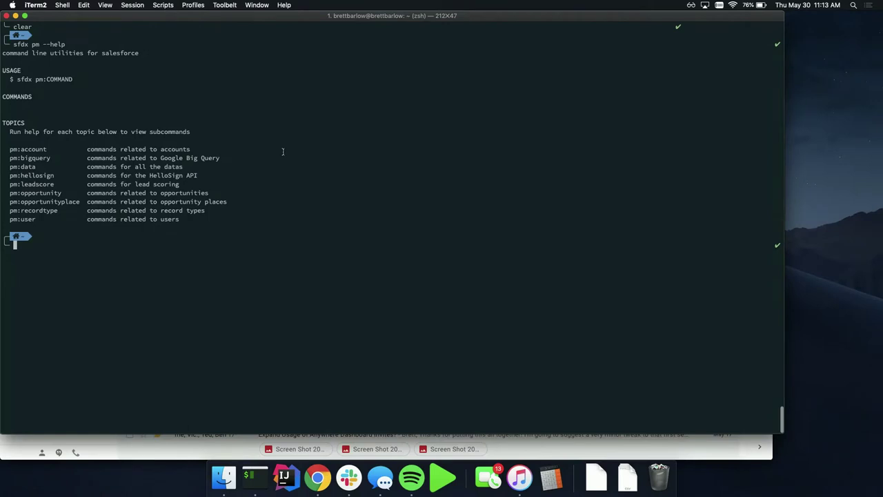
{"action": "key", "text": "super+Return"}
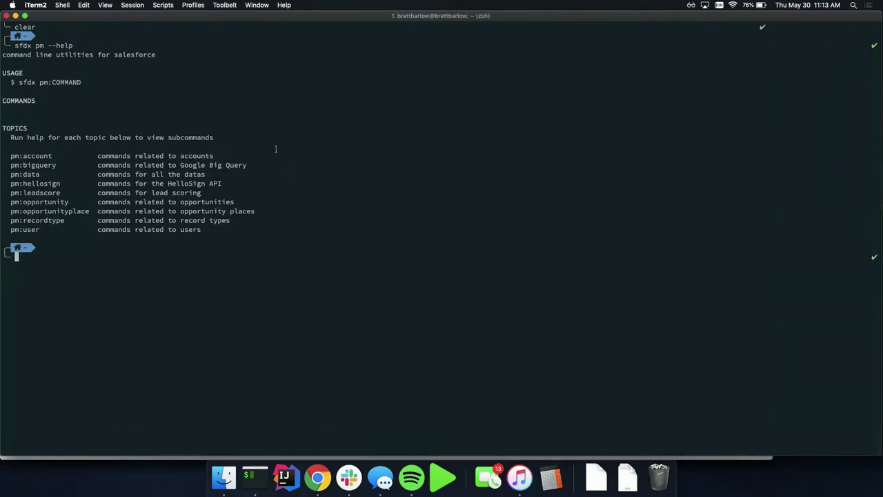
{"action": "key", "text": "Up"}
{"action": "key", "text": "Return"}
- Clear the terminal and display the topic list with sfdx pm --help
{"action": "type", "text": "clea"}
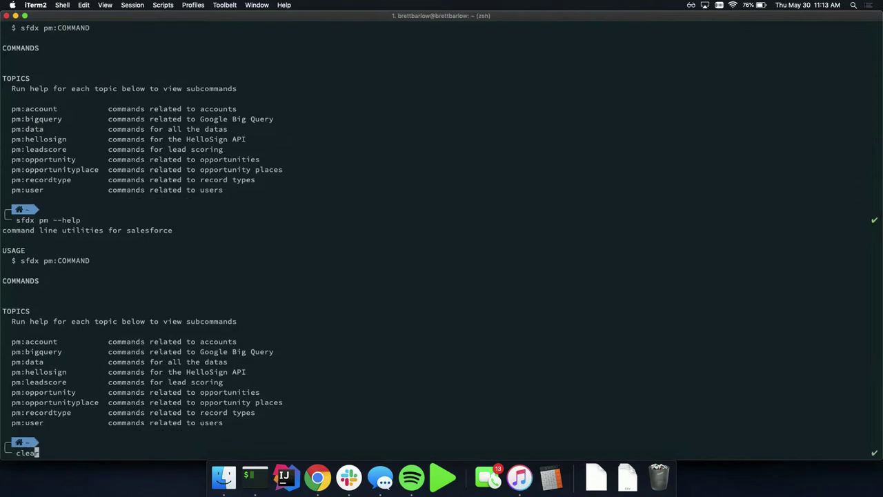
{"action": "type", "text": "r"}
{"action": "key", "text": "Return"}
{"action": "key", "text": "Up"}
{"action": "key", "text": "Up"}
{"action": "key", "text": "Return"}
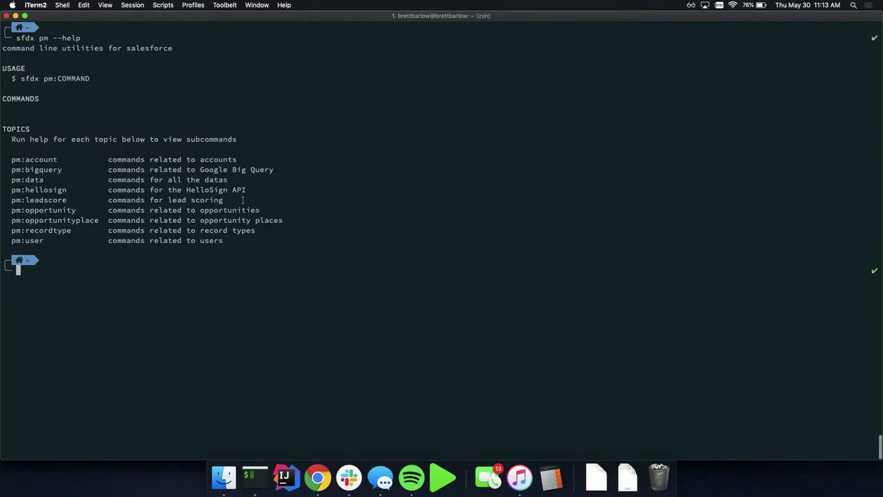
{"action": "scroll", "coordinate": [242, 199], "scroll_direction": "up", "scroll_amount": 5}
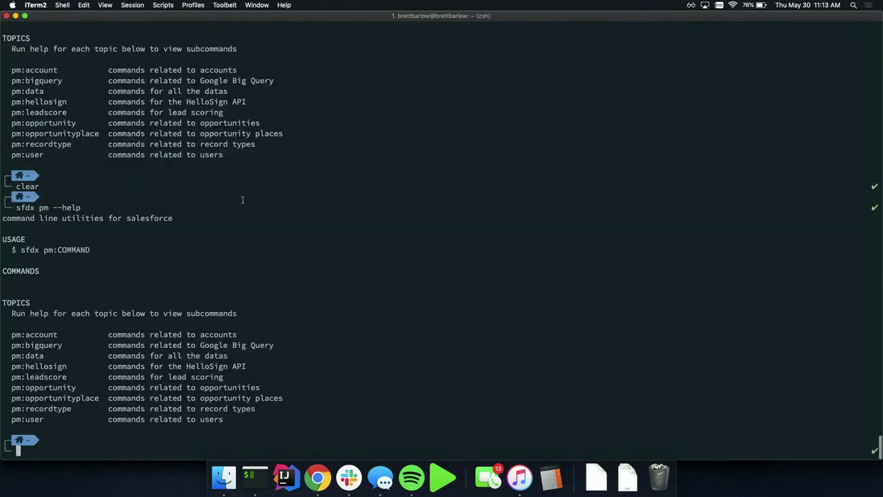
- Repeat sfdx pm --help, clear the terminal, and rerun the help command on the empty screen
{"action": "key", "text": "Up"}
{"action": "key", "text": "Up"}
{"action": "key", "text": "Return"}
{"action": "type", "text": "clear"}
{"action": "key", "text": "Return"}
{"action": "key", "text": "Up"}
{"action": "key", "text": "Up"}
{"action": "key", "text": "Return"}
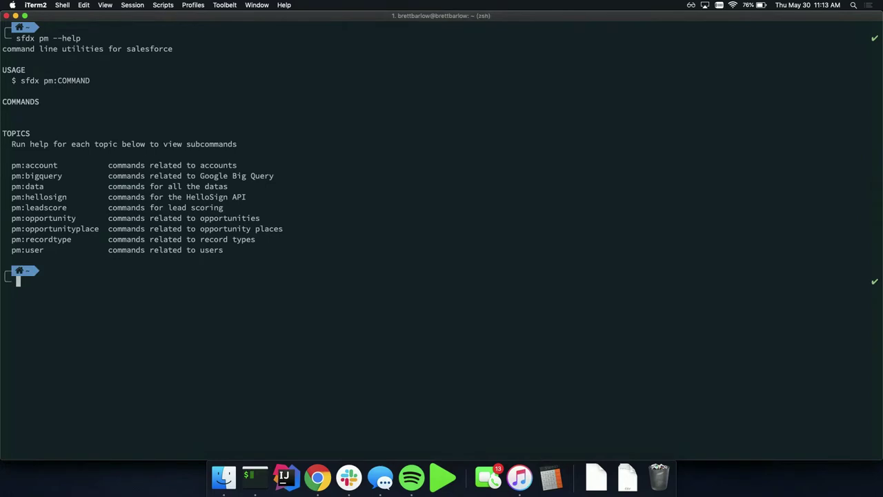
- List the user subcommands with sfdx pm:user --help and highlight UserUpsertREST in the upsert description
{"action": "double_click", "coordinate": [53, 175]}
{"action": "left_click", "coordinate": [76, 274]}
{"action": "type", "text": "sfdx pm:user --help"}
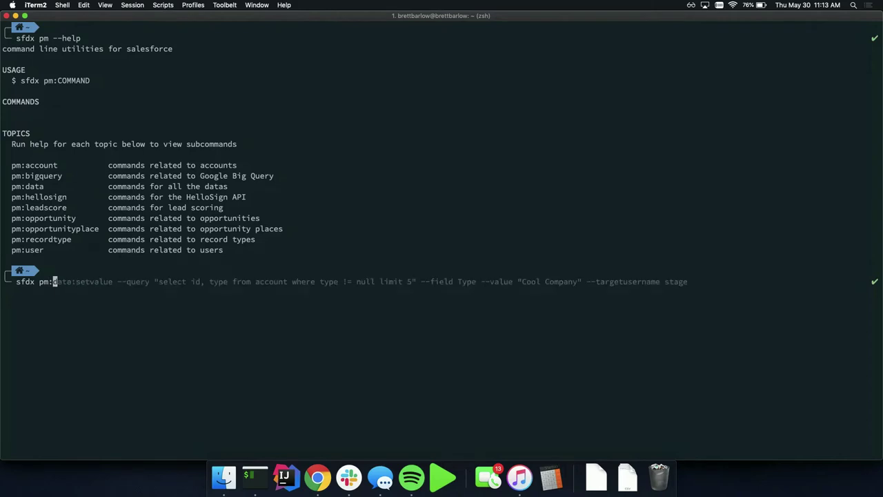
{"action": "key", "text": "Return"}
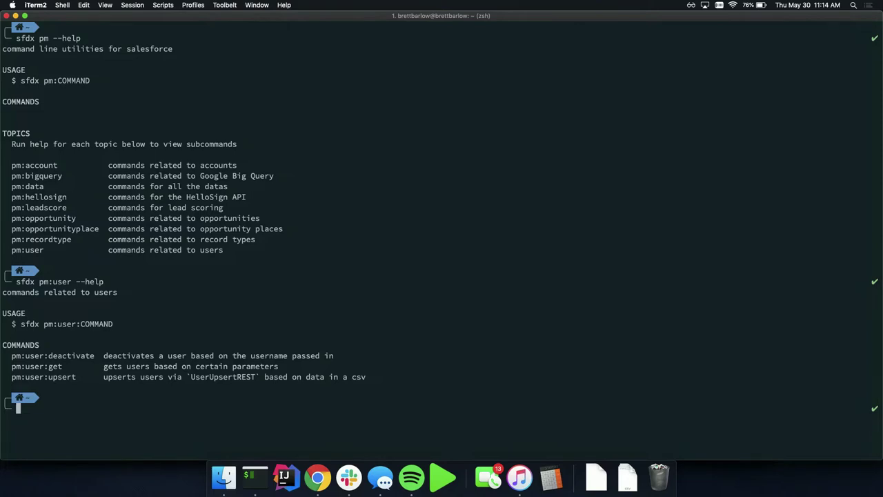
{"action": "double_click", "coordinate": [215, 377]}
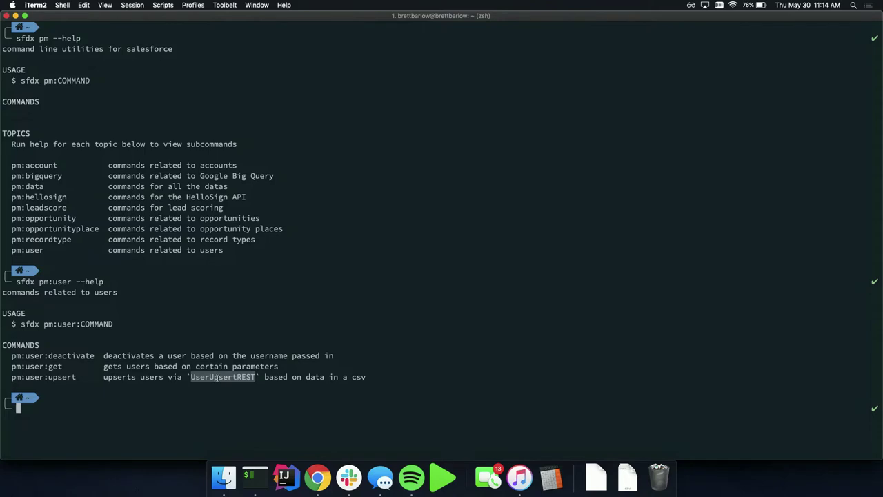
- Look up a user by first name with sfdx pm:user:get and the --name option
{"action": "type", "text": "sf"}
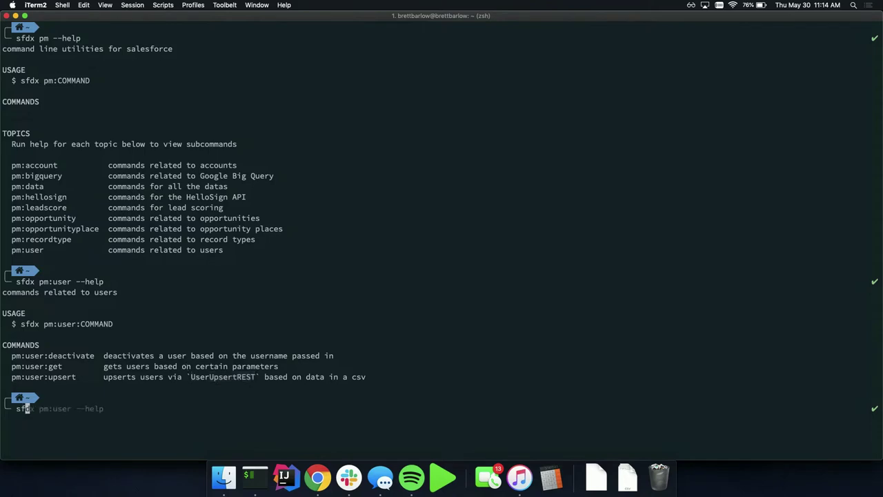
{"action": "type", "text": "dx pm:user:get --name"}
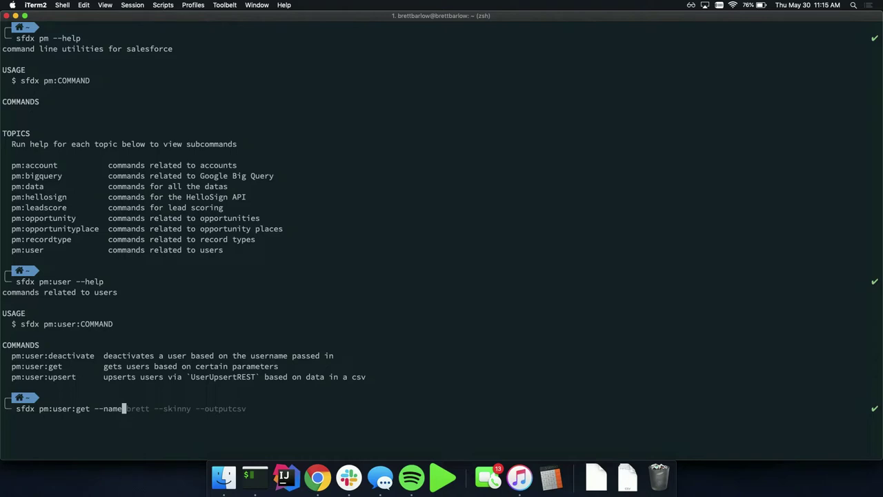
{"action": "type", "text": "brett"}
{"action": "key", "text": "Return"}
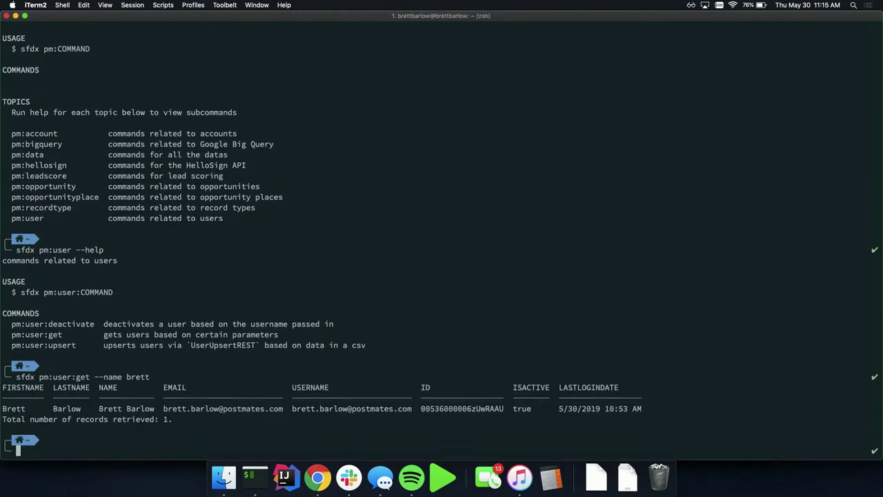
- Repeat the user lookup with the --skinny option added
{"action": "key", "text": "Up"}
{"action": "type", "text": "--sk"}
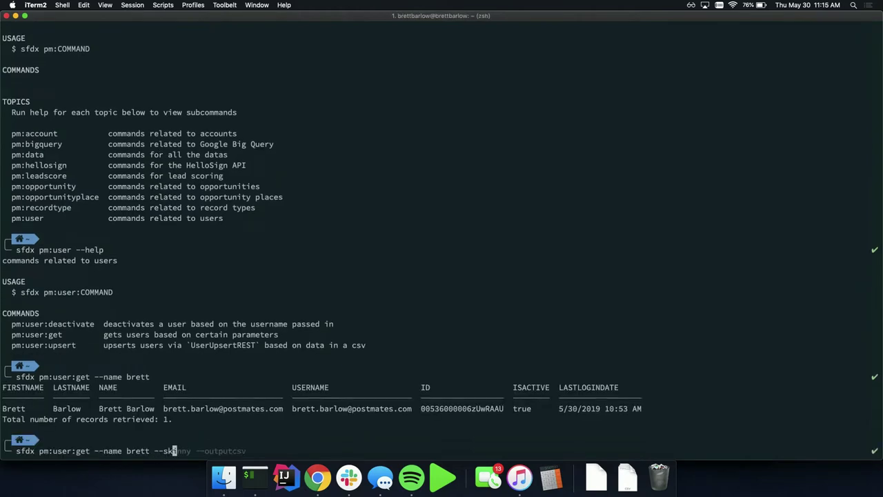
{"action": "type", "text": "inny"}
{"action": "key", "text": "Return"}
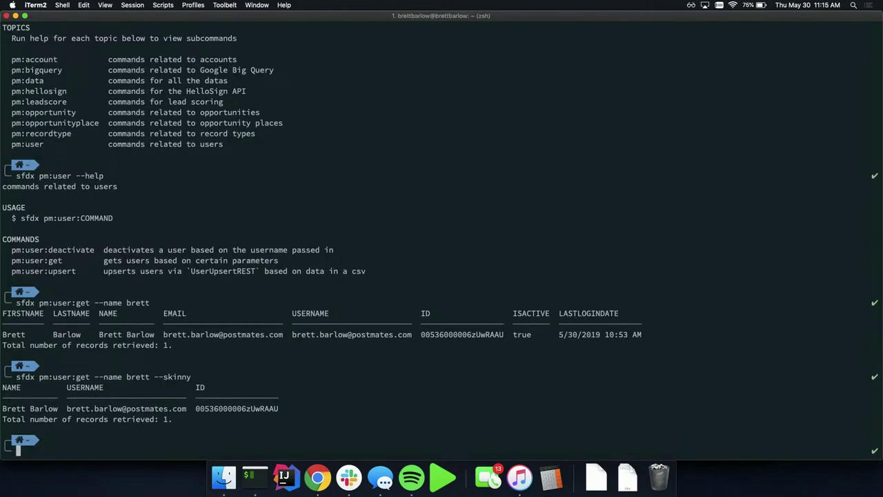
- Export the skinny user lookup to a CSV file by adding the --outputcsv option
{"action": "key", "text": "Up"}
{"action": "type", "text": "--outputcsv"}
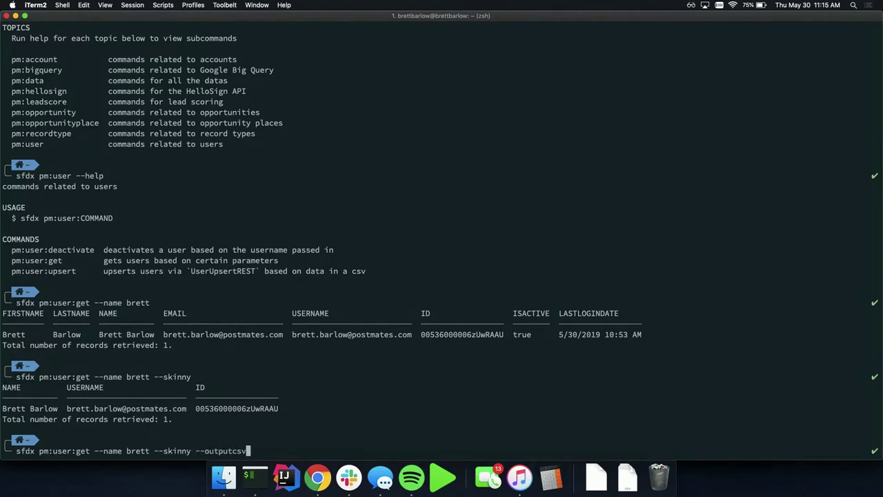
{"action": "key", "text": "Return"}
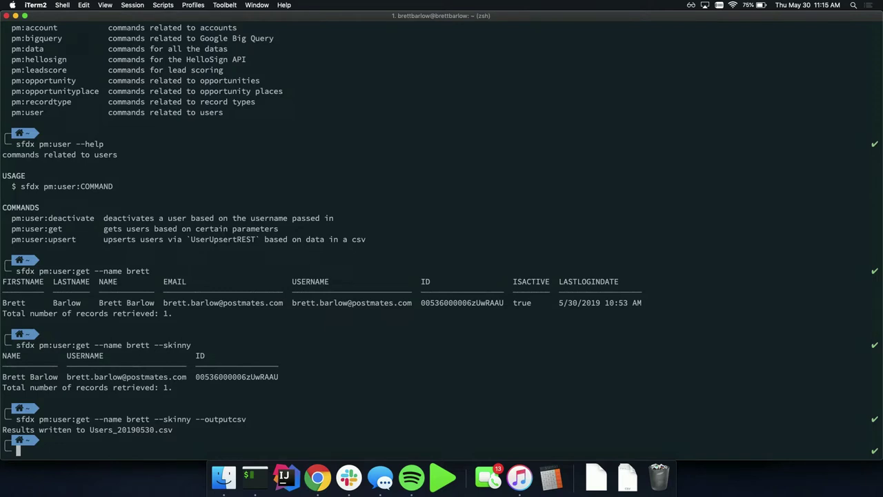
- Display the options and example for the data copy command with sfdx pm:data:copy --help
{"action": "type", "text": "sfdx"}
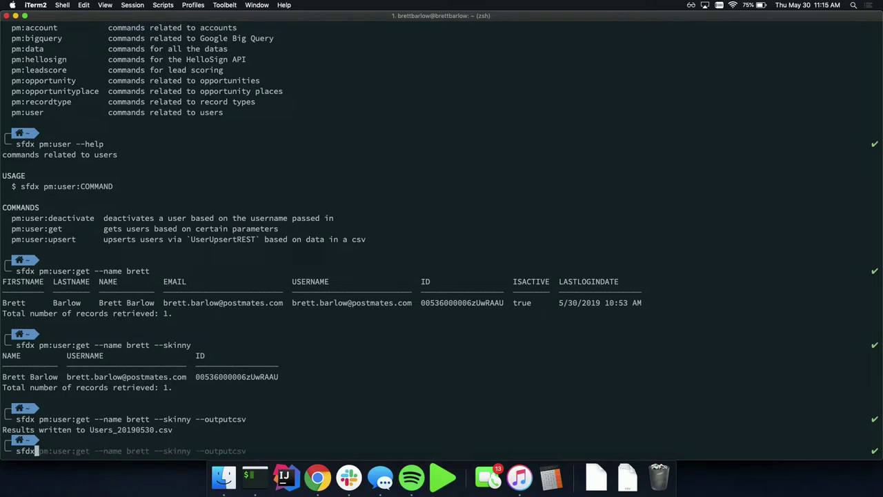
{"action": "type", "text": " pm:data"}
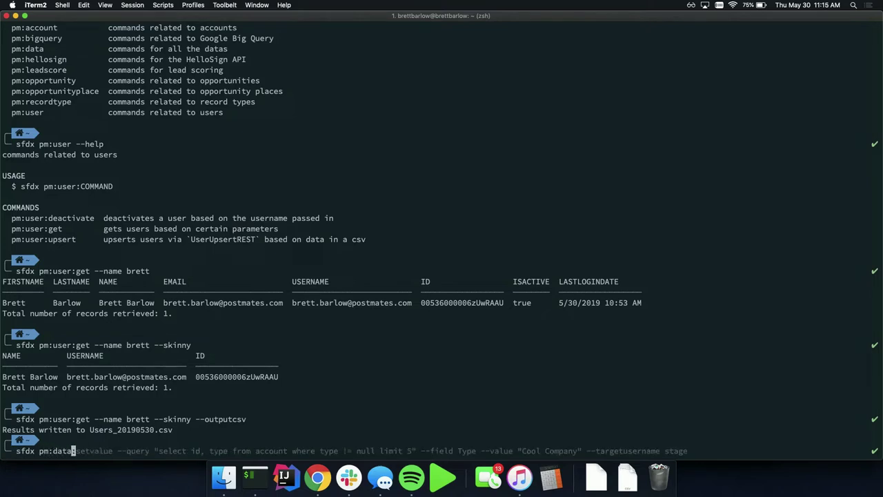
{"action": "type", "text": ":copy --help"}
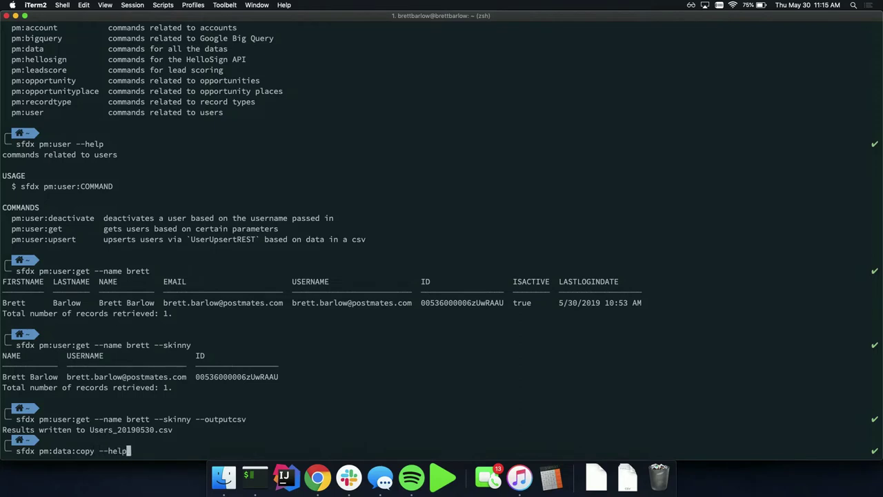
{"action": "key", "text": "Return"}
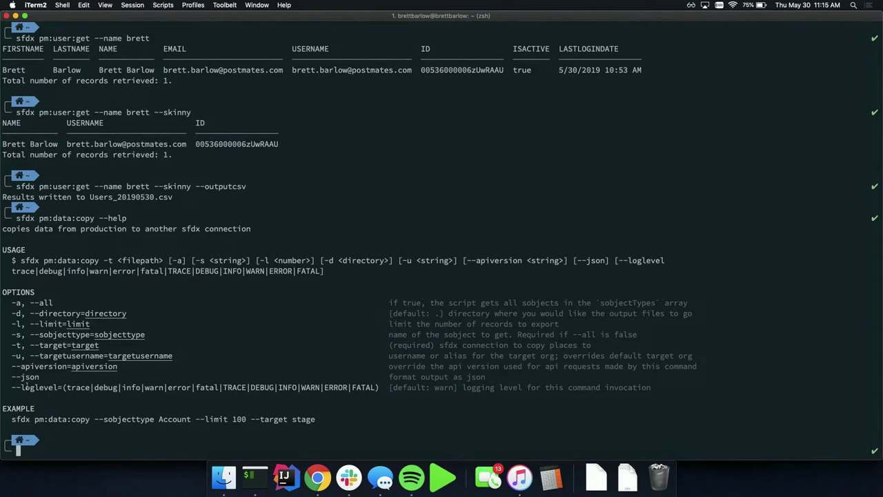
- Run the help example sfdx pm:data:copy --sobjecttype Account --limit 100 --target stage, and highlight its object type, limit and target values
{"action": "left_click_drag", "start_coordinate": [11, 419], "coordinate": [115, 419]}
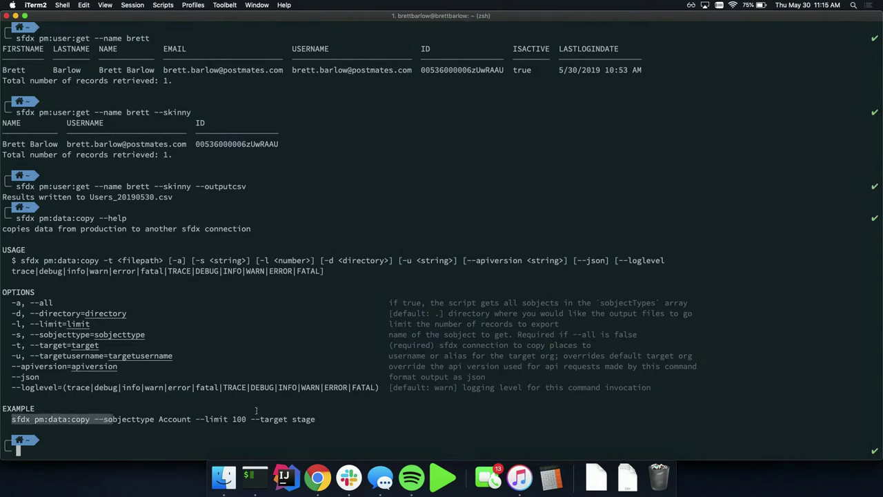
{"action": "left_click_drag", "start_coordinate": [296, 420], "coordinate": [315, 419]}
{"action": "type", "text": "sfdx pm:data:copy --sobjecttype Account --limit 100 --target stage"}
{"action": "key", "text": "Return"}
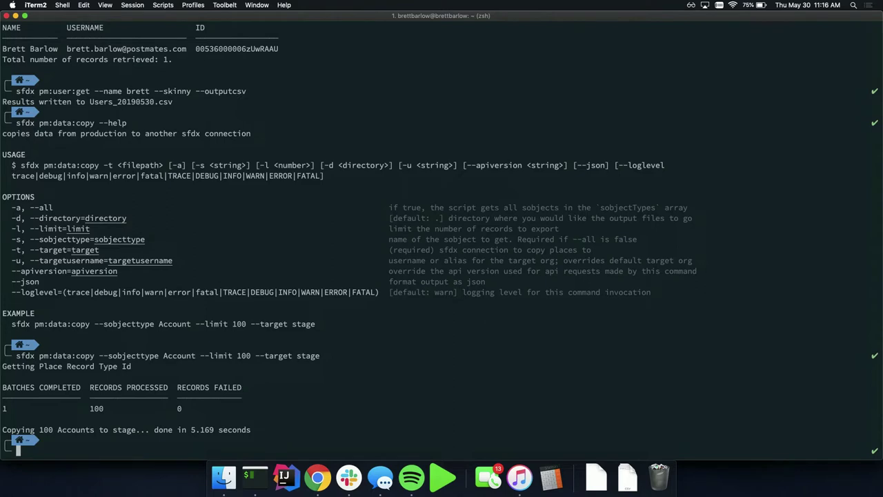
{"action": "double_click", "coordinate": [185, 355]}
{"action": "double_click", "coordinate": [243, 355]}
{"action": "double_click", "coordinate": [315, 355]}
{"action": "left_click", "coordinate": [307, 356]}
- Rework the previous copy command into sfdx pm:data:setvalue --help and run it
{"action": "key", "text": "Up"}
{"action": "key", "text": "BackSpace"}
{"action": "key", "text": "BackSpace"}
{"action": "key", "text": "BackSpace"}
{"action": "key", "text": "BackSpace"}
{"action": "key", "text": "BackSpace"}
{"action": "key", "text": "BackSpace"}
{"action": "key", "text": "BackSpace"}
{"action": "key", "text": "BackSpace"}
{"action": "key", "text": "BackSpace"}
{"action": "key", "text": "BackSpace"}
{"action": "key", "text": "BackSpace"}
{"action": "key", "text": "BackSpace"}
{"action": "key", "text": "BackSpace"}
{"action": "key", "text": "BackSpace"}
{"action": "key", "text": "BackSpace"}
{"action": "key", "text": "BackSpace"}
{"action": "key", "text": "BackSpace"}
{"action": "key", "text": "BackSpace"}
{"action": "key", "text": "BackSpace"}
{"action": "key", "text": "BackSpace"}
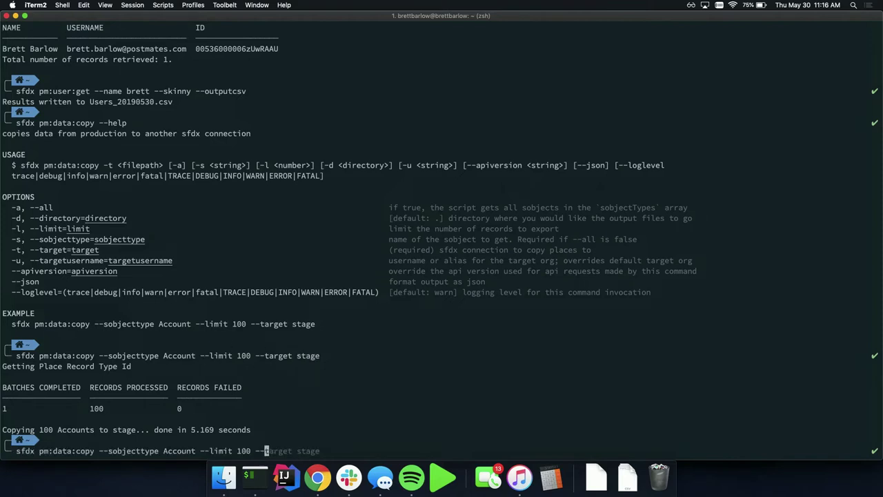
{"action": "type", "text": "setvalue --help"}
{"action": "key", "text": "Return"}
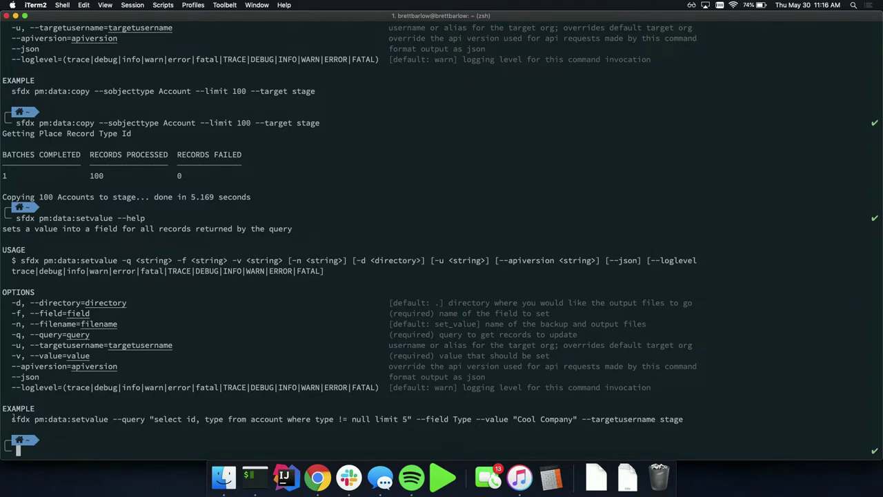
- Run the setvalue help example, setting Type to "Cool Company" on 5 accounts with a non-null type in stage, and highlight its arguments and backup file
{"action": "left_click_drag", "start_coordinate": [11, 418], "coordinate": [56, 417]}
{"action": "left_click_drag", "start_coordinate": [686, 410], "coordinate": [685, 418]}
{"action": "type", "text": "sfdx pm:data:setvalue --query \"select id, type from account where type != null limit 5\" --field Type --value \"Cool Company\" --targetusername stage"}
{"action": "key", "text": "Return"}
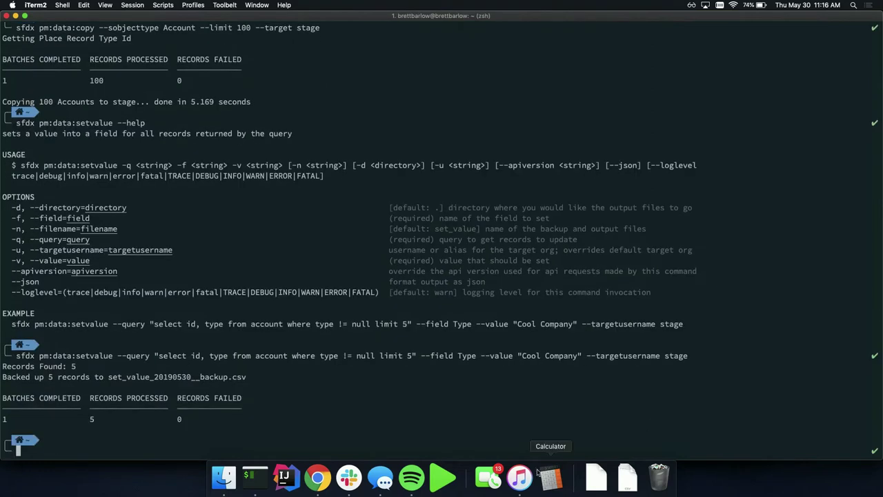
{"action": "double_click", "coordinate": [467, 355]}
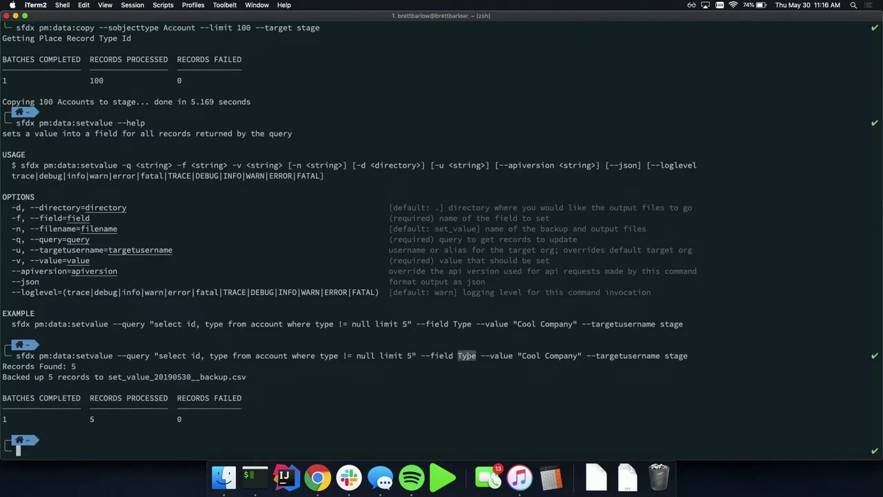
{"action": "double_click", "coordinate": [506, 356]}
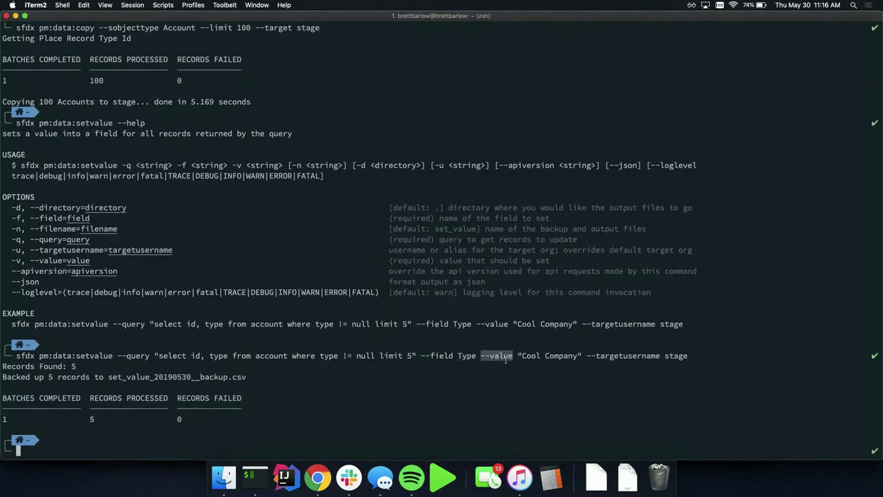
{"action": "double_click", "coordinate": [665, 356]}
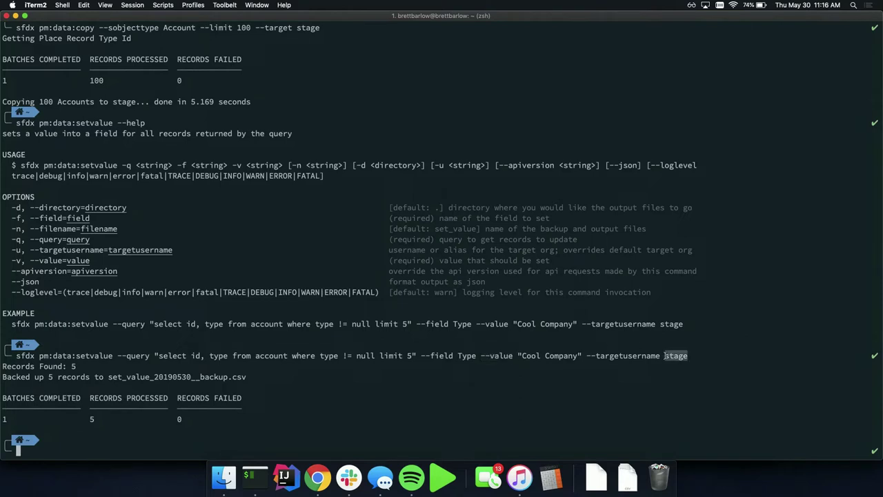
{"action": "left_click", "coordinate": [628, 358]}
{"action": "double_click", "coordinate": [137, 376]}
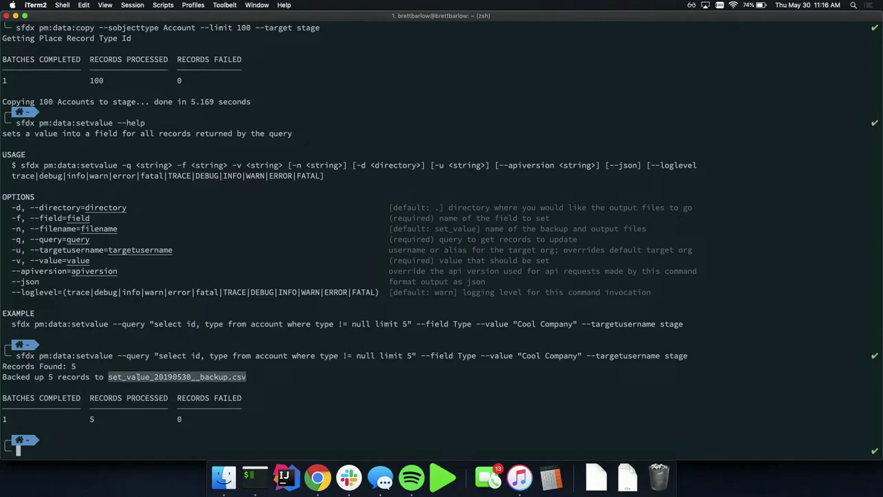
{"action": "left_click", "coordinate": [137, 377]}
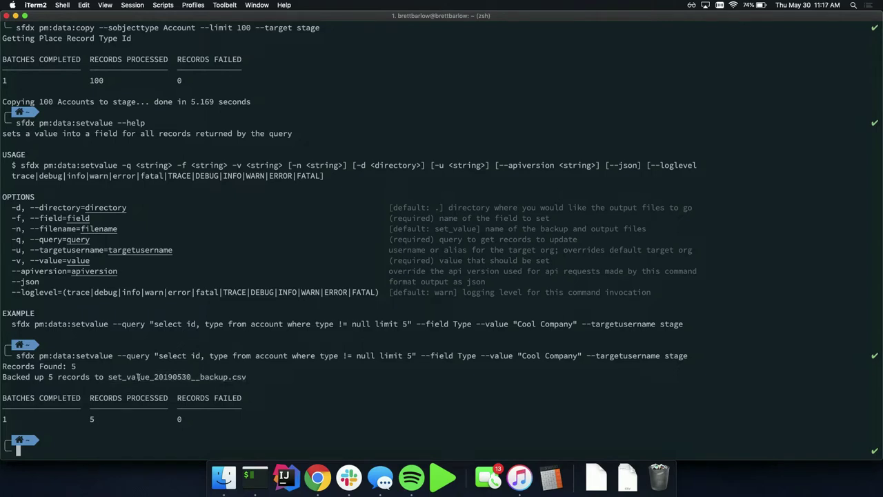
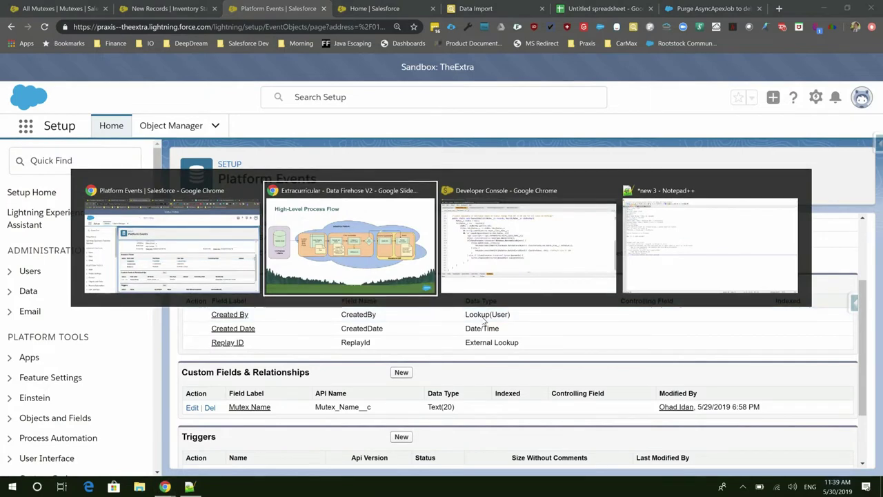
- Switch to the Salesforce Developer Console and view the publishMutex.apxt trigger and the TranslateQueueable.apxc class
{"action": "key", "text": "alt+Tab"}
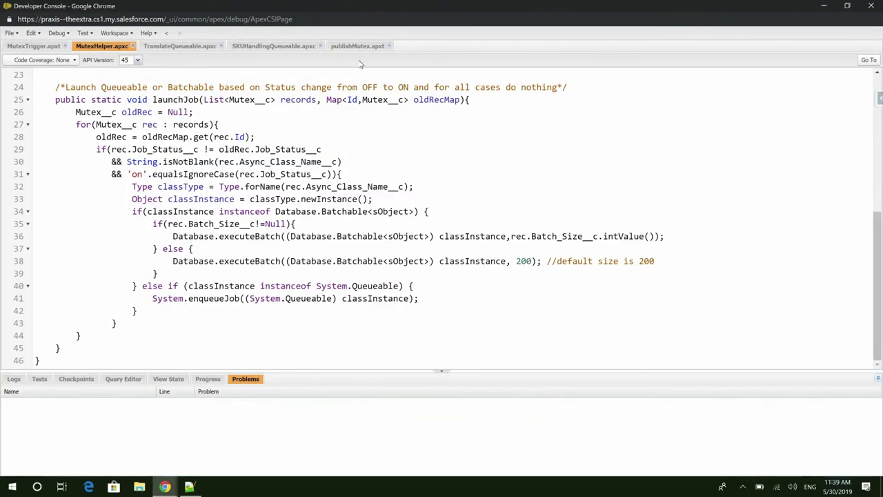
{"action": "left_click", "coordinate": [358, 46]}
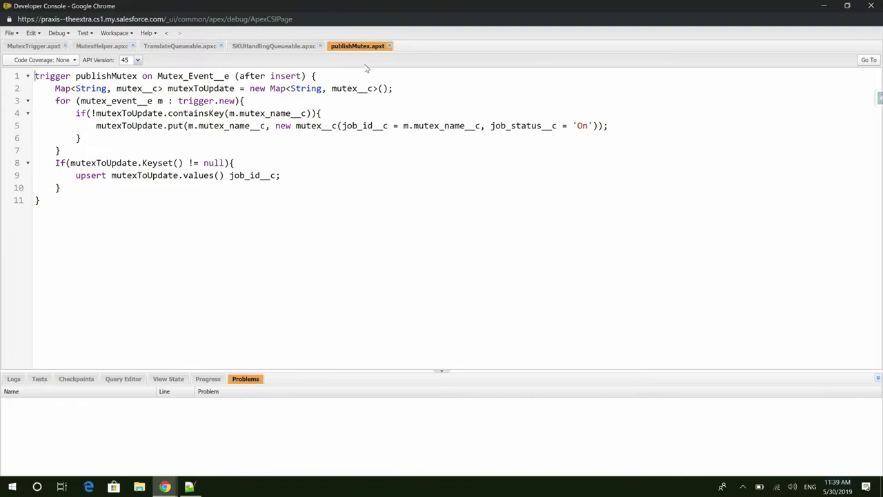
{"action": "left_click", "coordinate": [194, 48]}
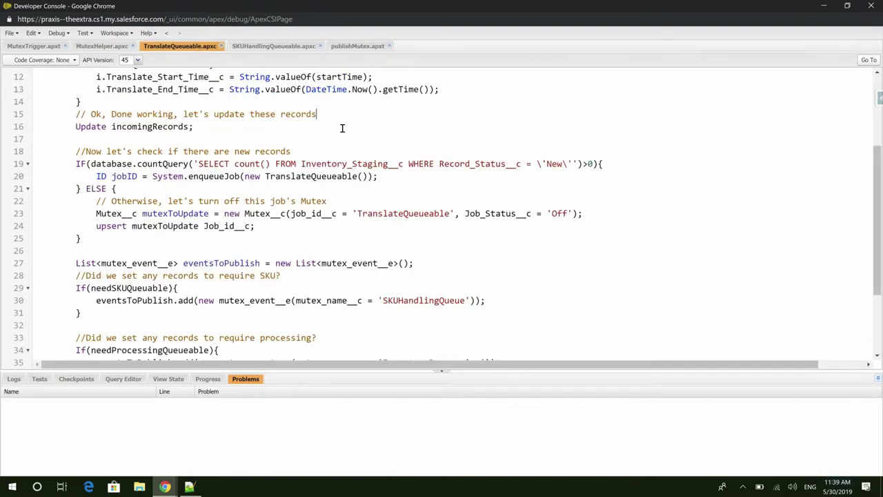
- View the end of the TranslateQueueable class, then switch to Google Slides and show the High-Level Process Flow and Mutex Pattern slides
{"action": "scroll", "coordinate": [281, 196], "scroll_direction": "down", "scroll_amount": 3}
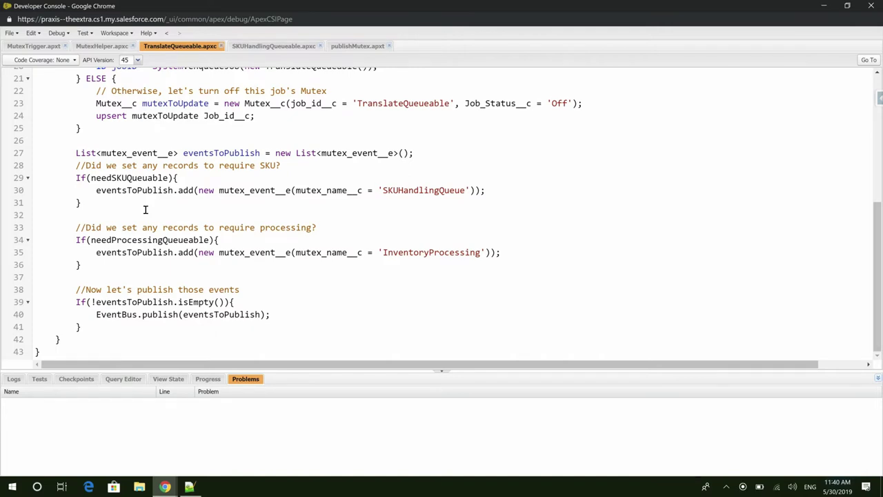
{"action": "key", "text": "alt+Tab"}
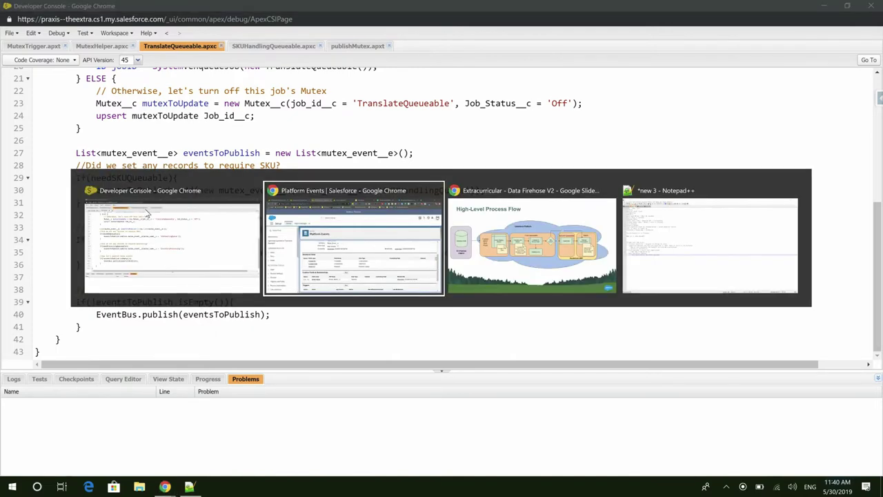
{"action": "key", "text": "alt+Tab"}
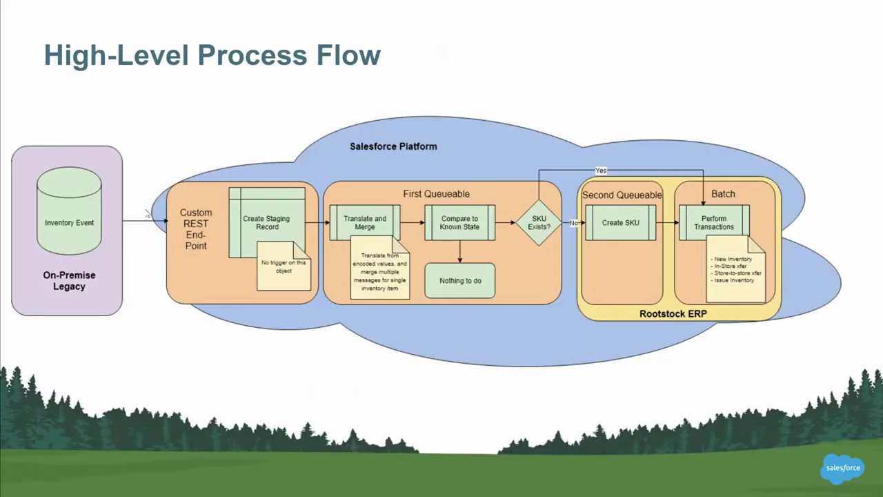
{"action": "key", "text": "Right"}
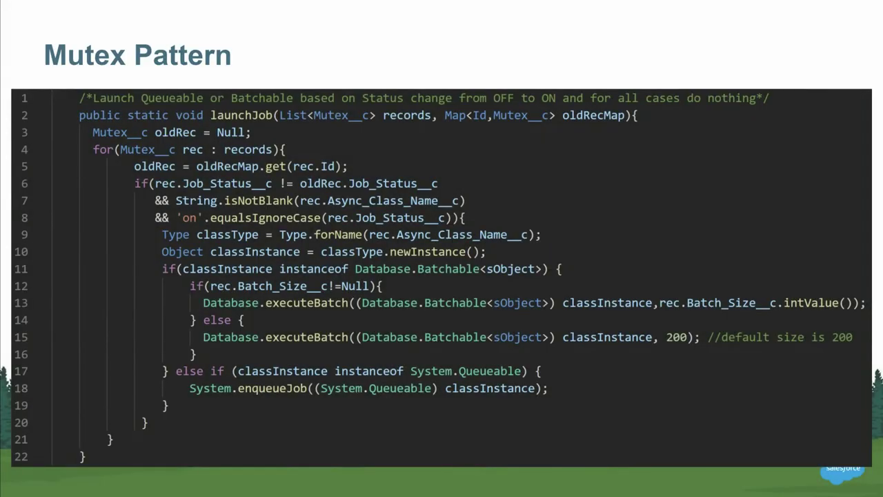
{"action": "key", "text": "alt+Tab"}
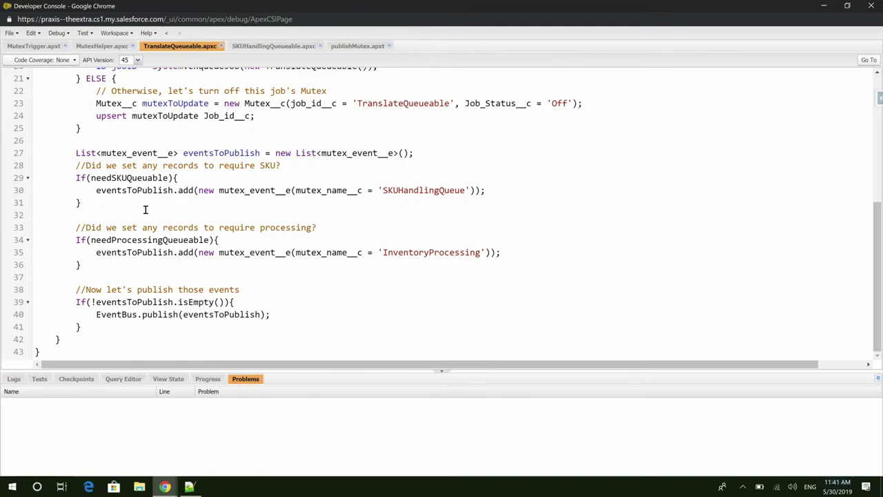
- Switch to Salesforce in Chrome, show the All list view of Inventory Stagings, and examine the record statuses
{"action": "key", "text": "alt+Tab"}
{"action": "key", "text": "alt+Tab"}
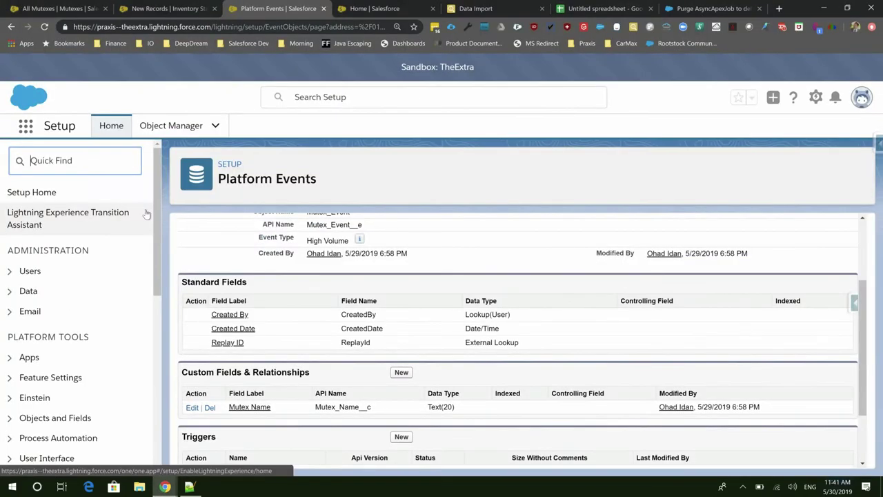
{"action": "left_click", "coordinate": [159, 8]}
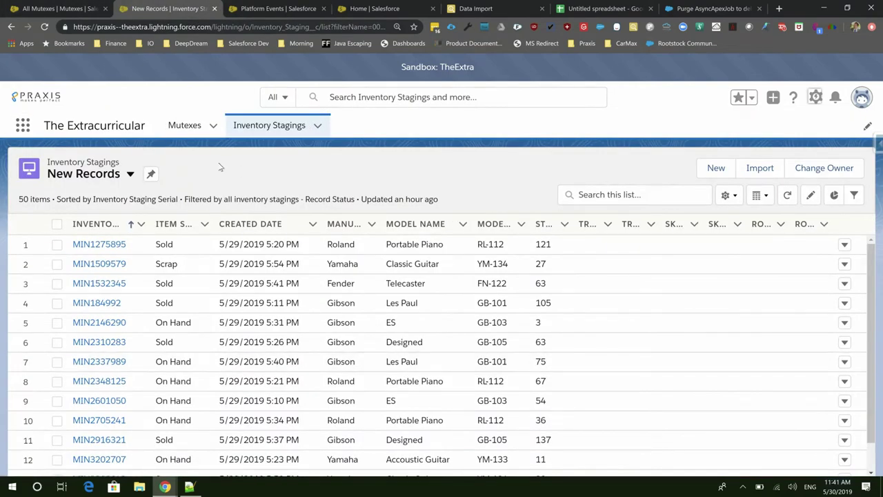
{"action": "left_click", "coordinate": [128, 174]}
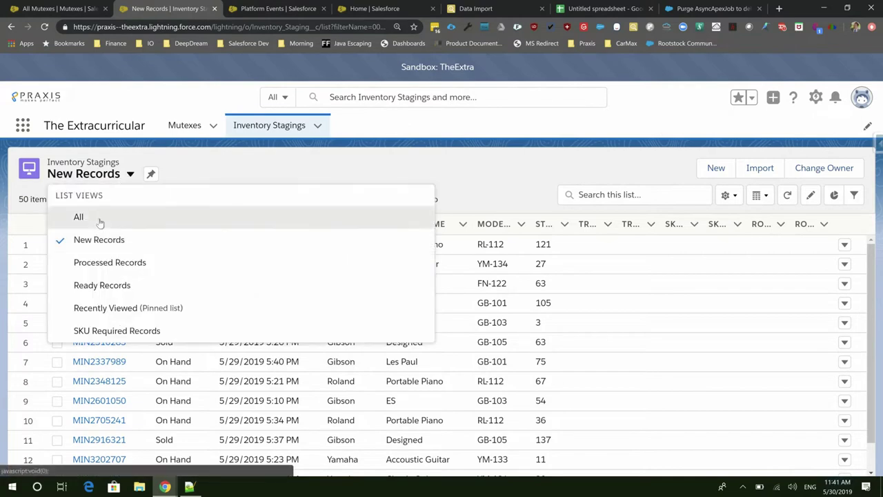
{"action": "left_click", "coordinate": [100, 217]}
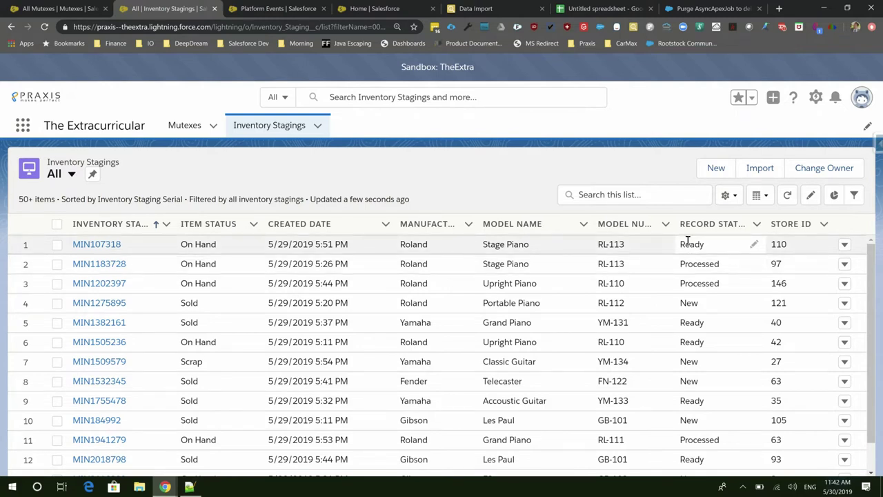
{"action": "scroll", "coordinate": [688, 240], "scroll_direction": "down", "scroll_amount": 4}
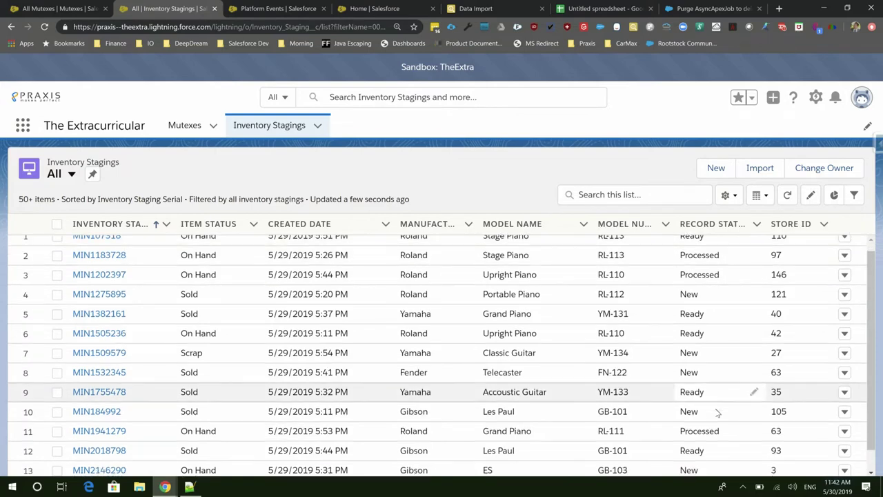
{"action": "scroll", "coordinate": [716, 409], "scroll_direction": "down", "scroll_amount": 1}
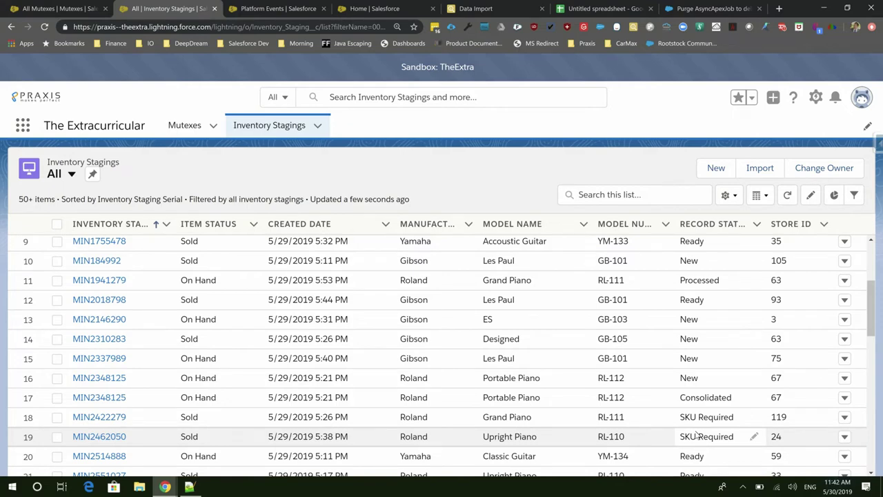
- Return to TranslateQueueable in the Developer Console, highlight the Record_Status__c = 'New' filter and the translate time assignments, and review the remaining code
{"action": "key", "text": "alt+Tab"}
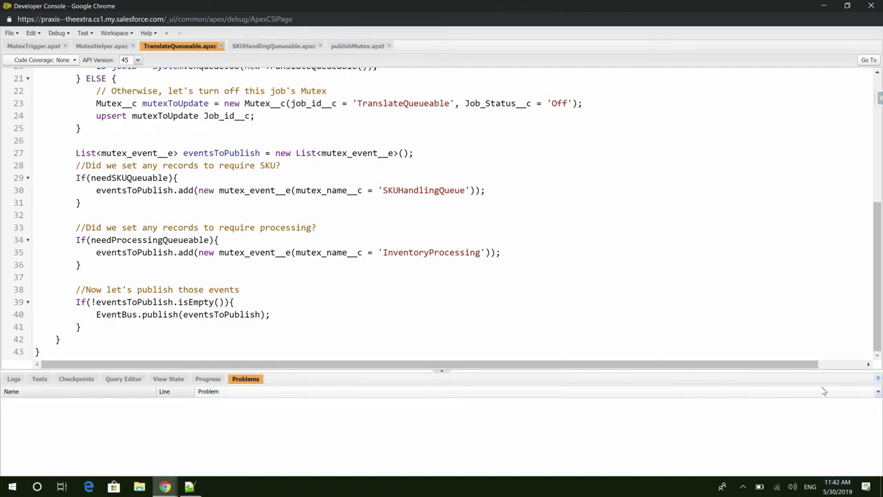
{"action": "scroll", "coordinate": [518, 247], "scroll_direction": "up", "scroll_amount": 7}
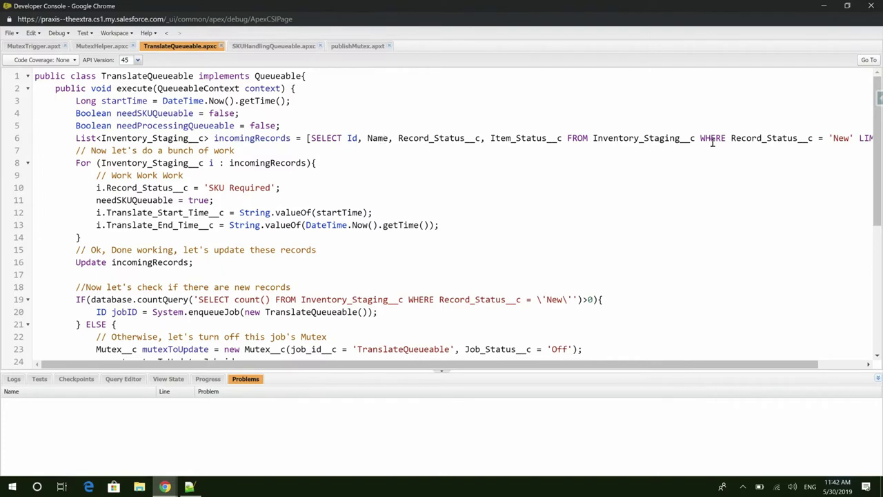
{"action": "left_click_drag", "start_coordinate": [728, 138], "coordinate": [857, 140]}
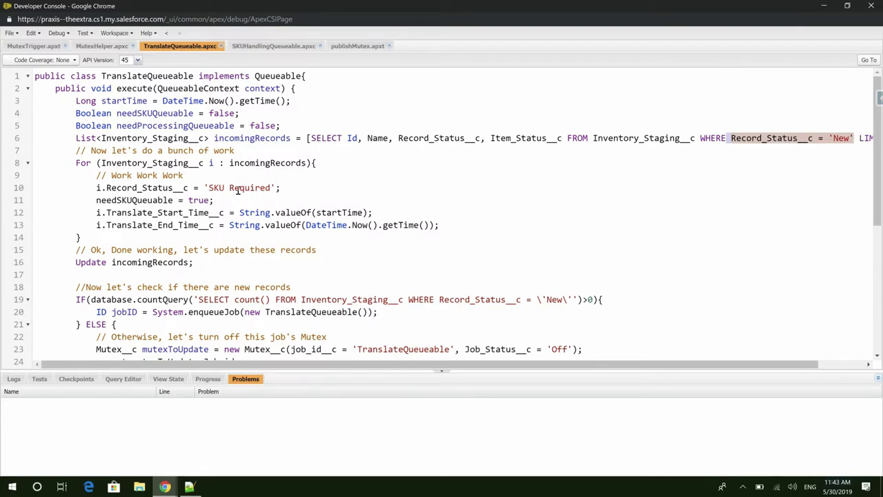
{"action": "left_click_drag", "start_coordinate": [127, 213], "coordinate": [321, 231]}
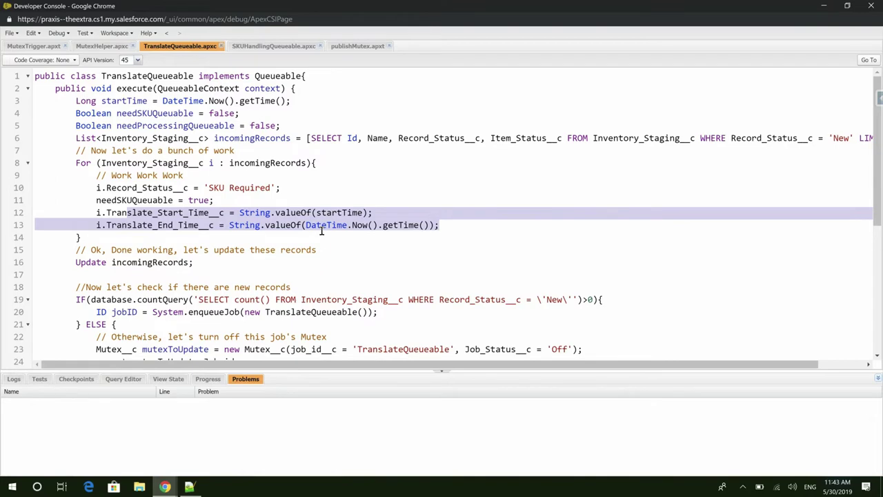
{"action": "scroll", "coordinate": [122, 247], "scroll_direction": "down", "scroll_amount": 1}
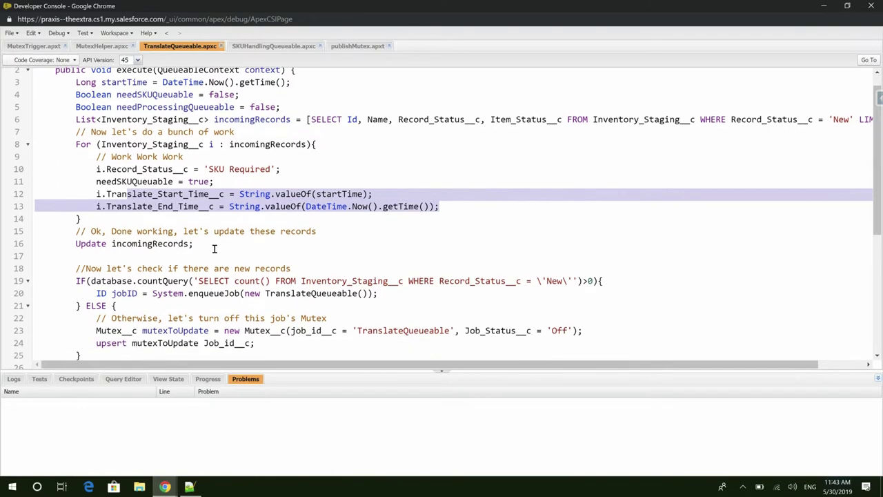
{"action": "scroll", "coordinate": [214, 248], "scroll_direction": "down", "scroll_amount": 5}
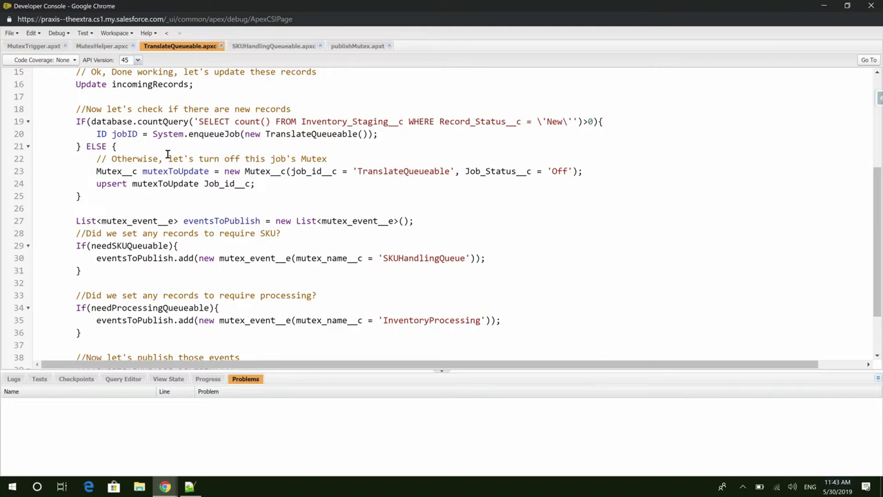
{"action": "scroll", "coordinate": [167, 153], "scroll_direction": "down", "scroll_amount": 2}
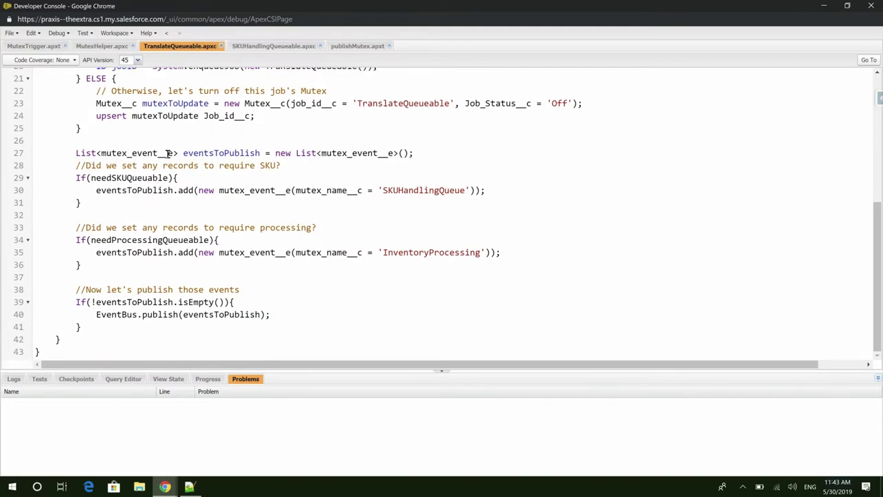
- In Salesforce's All Mutexes list, set the Translate and Merge mutex's Job Status to On and save it, reloading the Apex Jobs page before saving
{"action": "key", "text": "alt+Tab"}
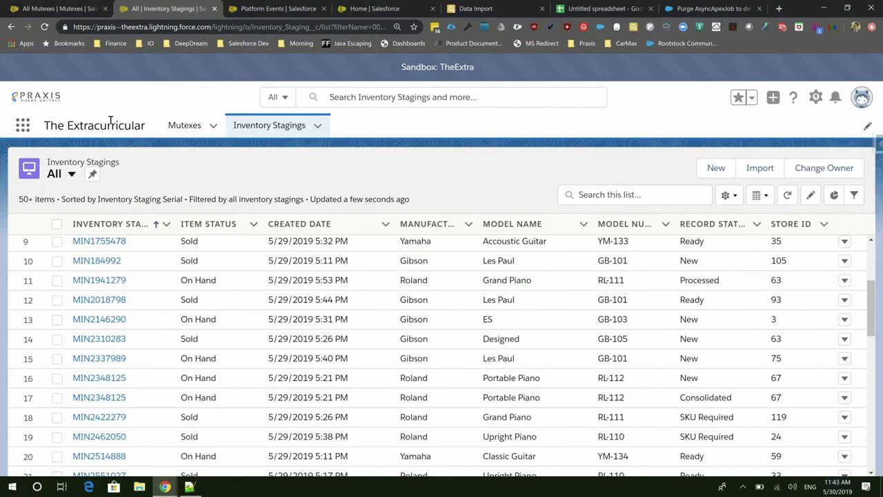
{"action": "left_click", "coordinate": [68, 11]}
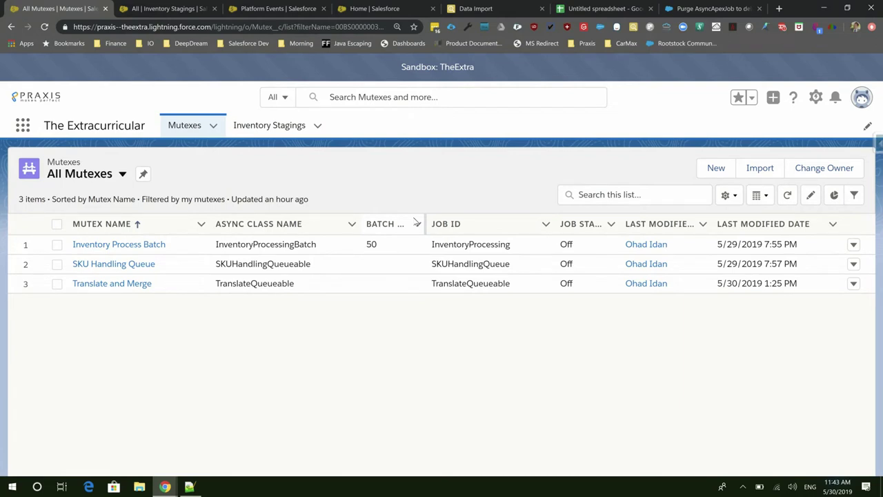
{"action": "double_click", "coordinate": [580, 289]}
{"action": "left_click", "coordinate": [579, 292]}
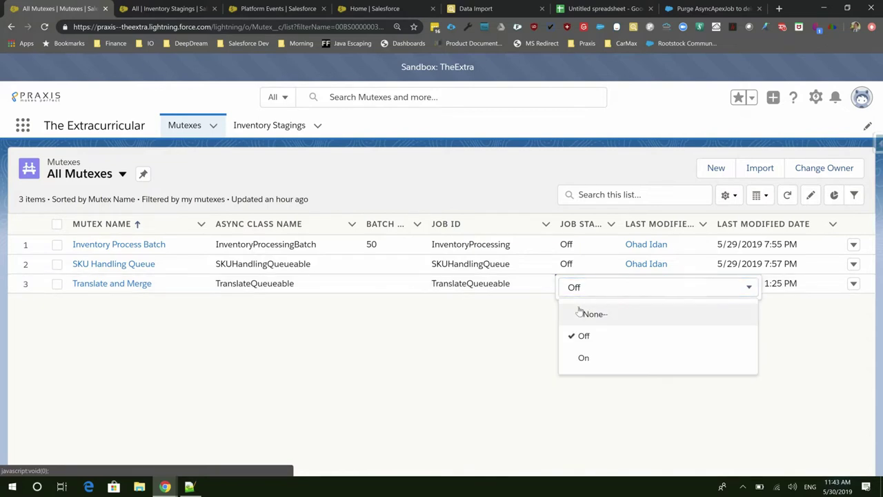
{"action": "left_click", "coordinate": [583, 357]}
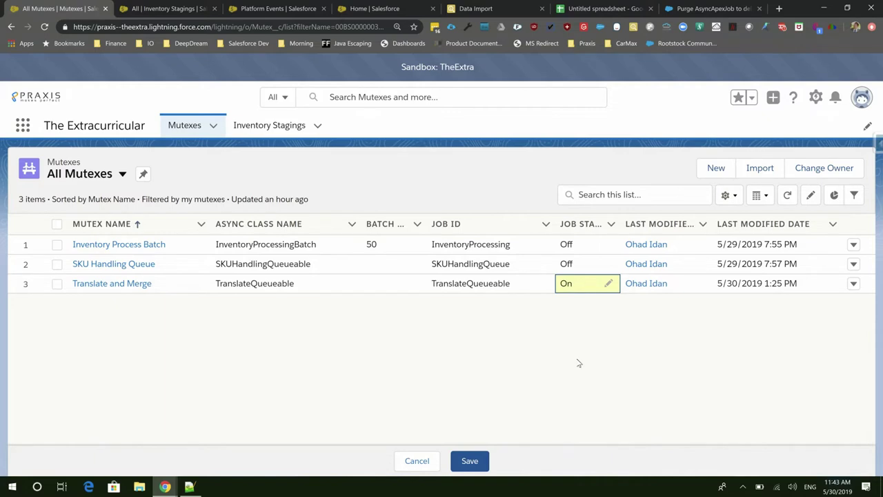
{"action": "left_click_drag", "start_coordinate": [483, 434], "coordinate": [384, 21]}
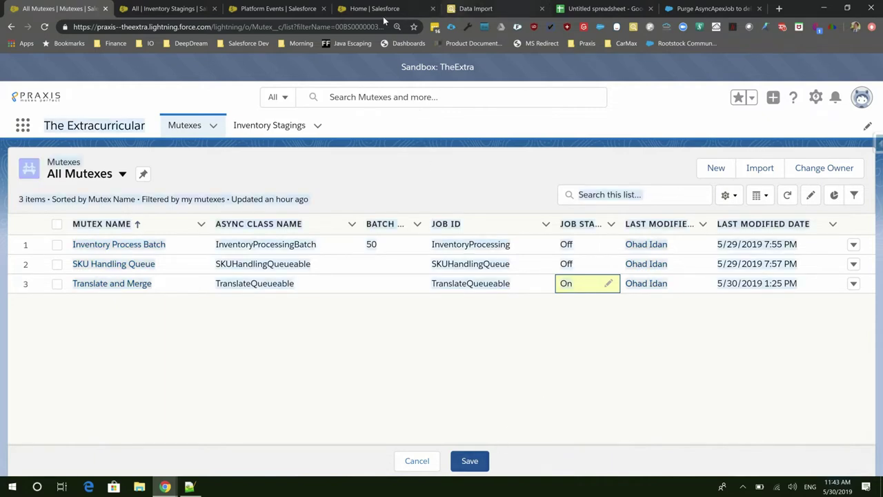
{"action": "left_click", "coordinate": [379, 9]}
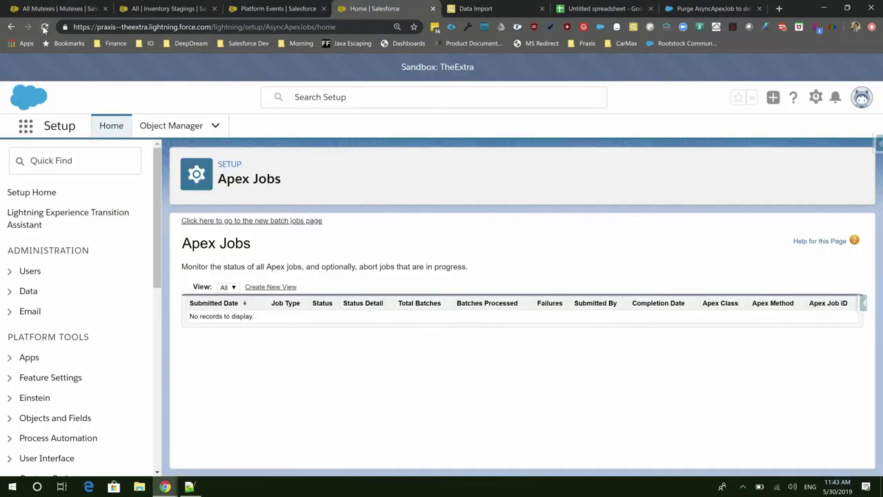
{"action": "left_click", "coordinate": [43, 27]}
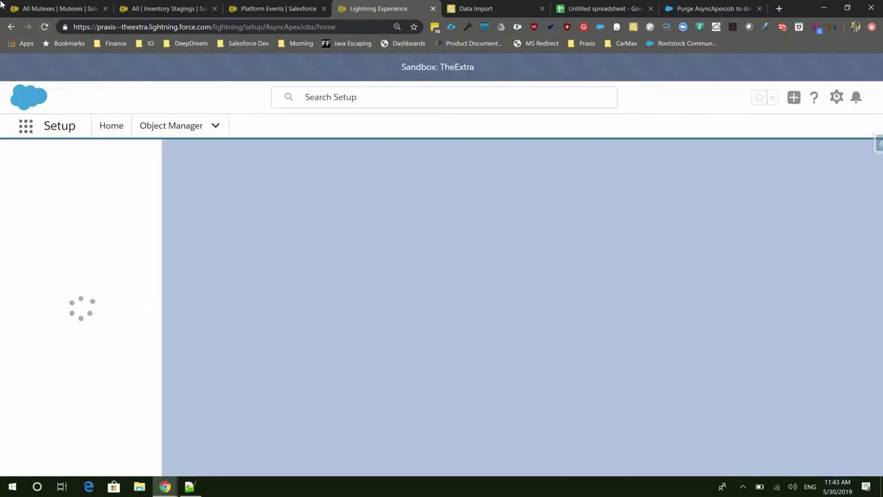
{"action": "left_click", "coordinate": [28, 8]}
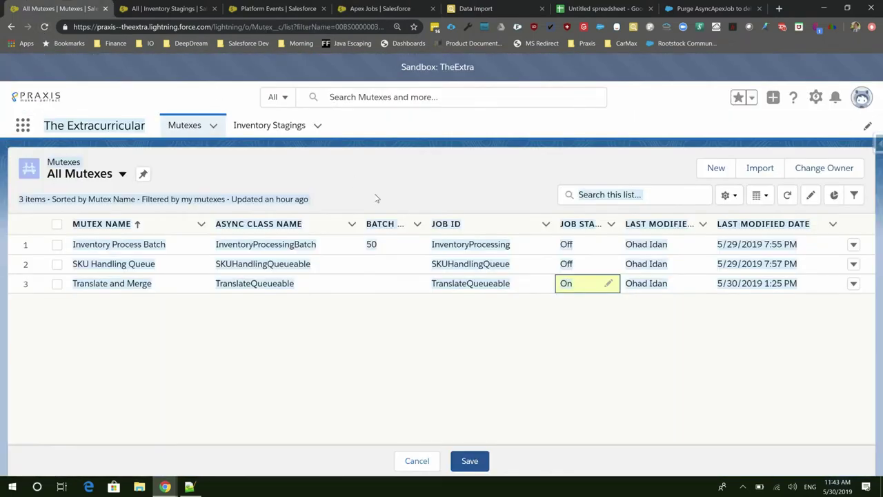
{"action": "left_click", "coordinate": [470, 460]}
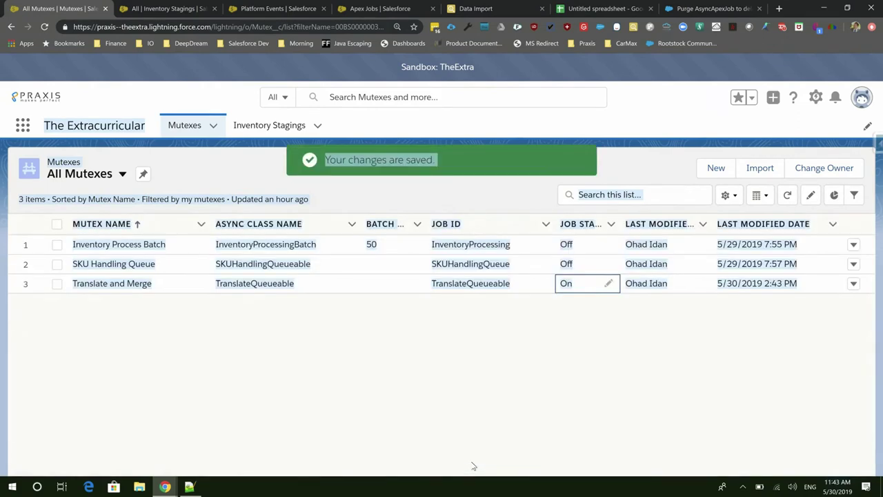
{"action": "left_click", "coordinate": [461, 416]}
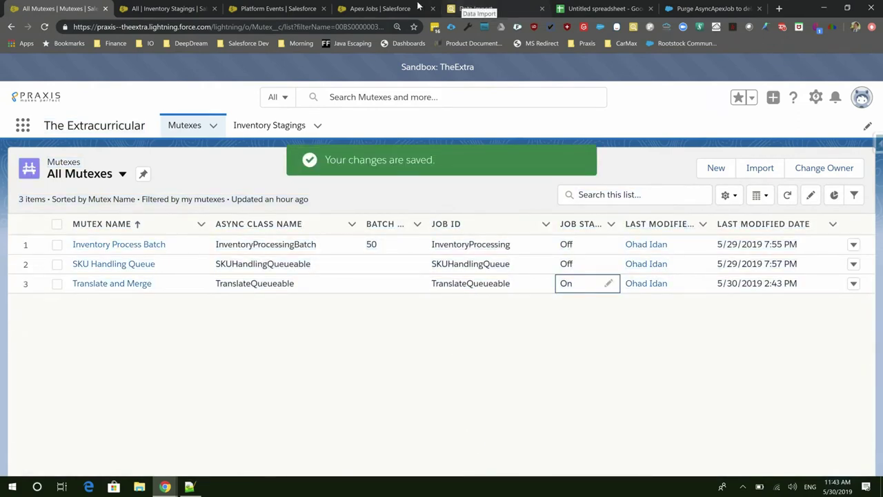
- Open the Apex Jobs page and reload it to check the TranslateQueueable job
{"action": "left_click", "coordinate": [417, 7]}
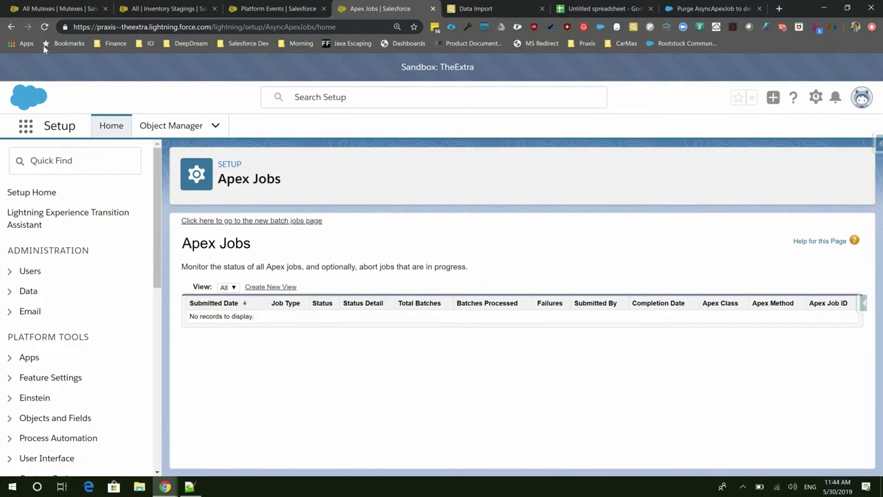
{"action": "left_click", "coordinate": [44, 27]}
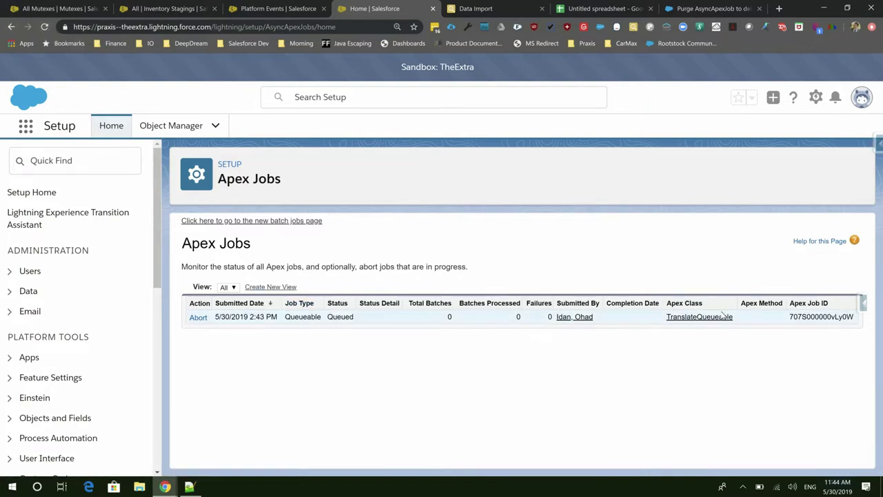
{"action": "left_click", "coordinate": [43, 26]}
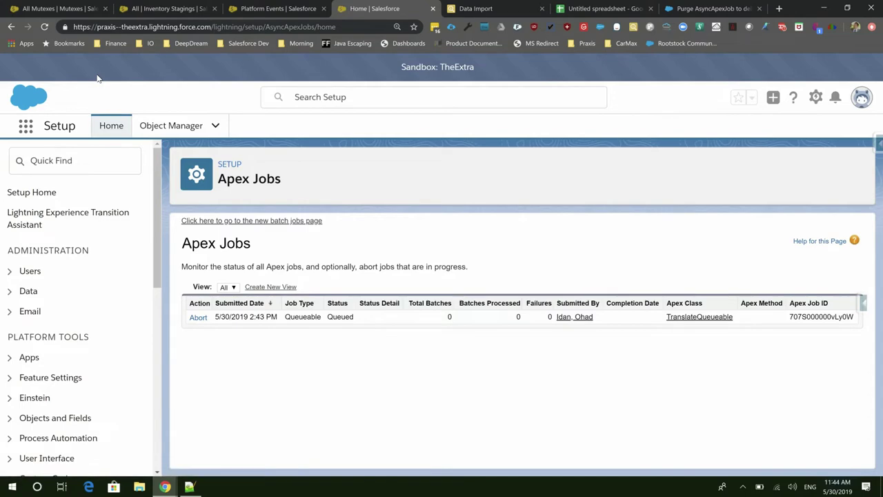
- Return to Inventory Stagings and show the New Records list view
{"action": "left_click", "coordinate": [66, 8]}
{"action": "left_click", "coordinate": [160, 8]}
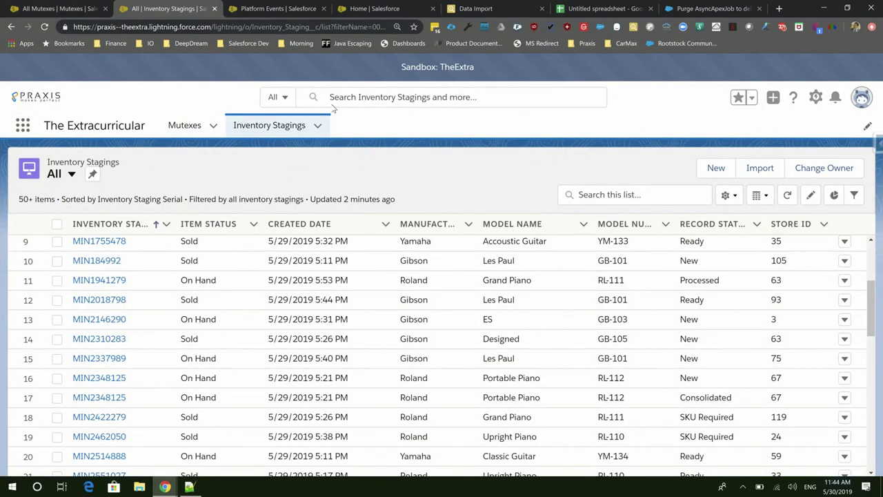
{"action": "left_click", "coordinate": [72, 175]}
{"action": "left_click", "coordinate": [100, 239]}
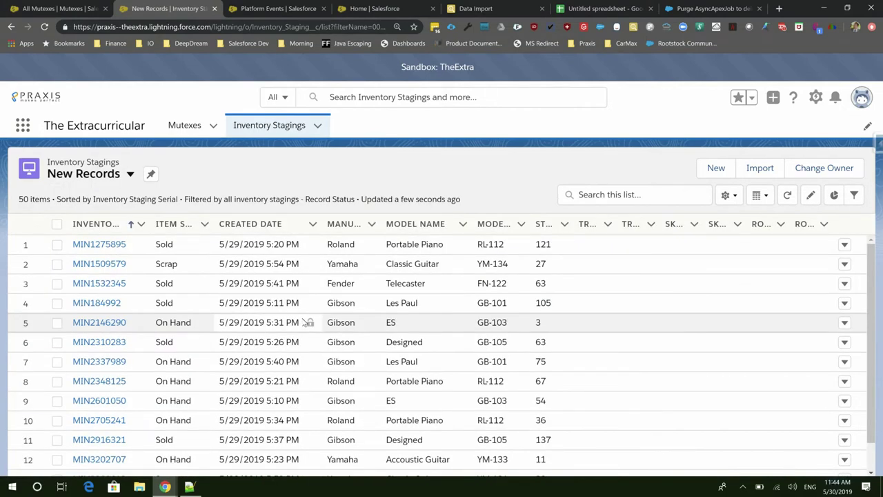
- Go back to the Apex Jobs page and reload it to check the status of the queueable jobs
{"action": "left_click", "coordinate": [376, 8]}
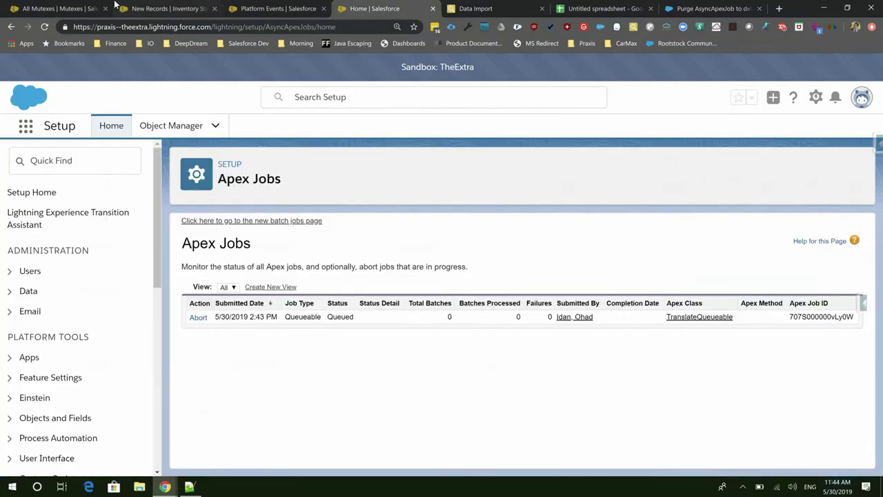
{"action": "left_click", "coordinate": [44, 29]}
{"action": "left_click", "coordinate": [43, 30]}
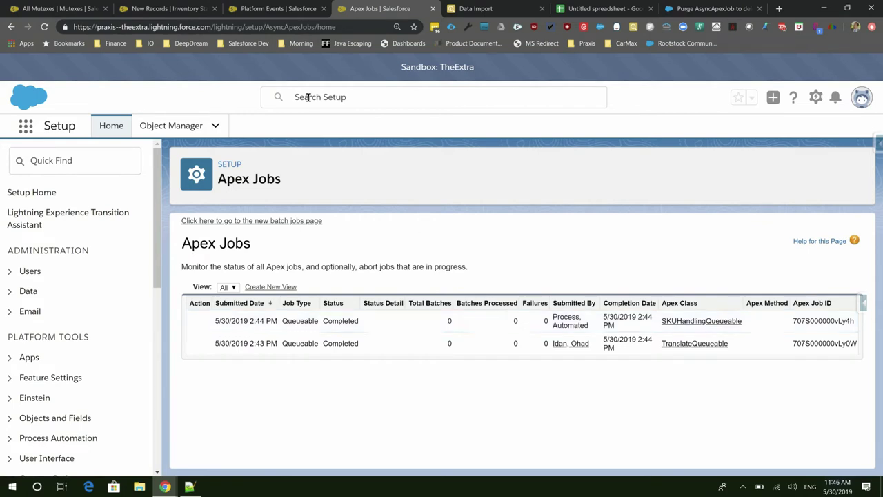
- Return to the All Mutexes list and refresh it to check the Job Status of each mutex
{"action": "left_click", "coordinate": [78, 6]}
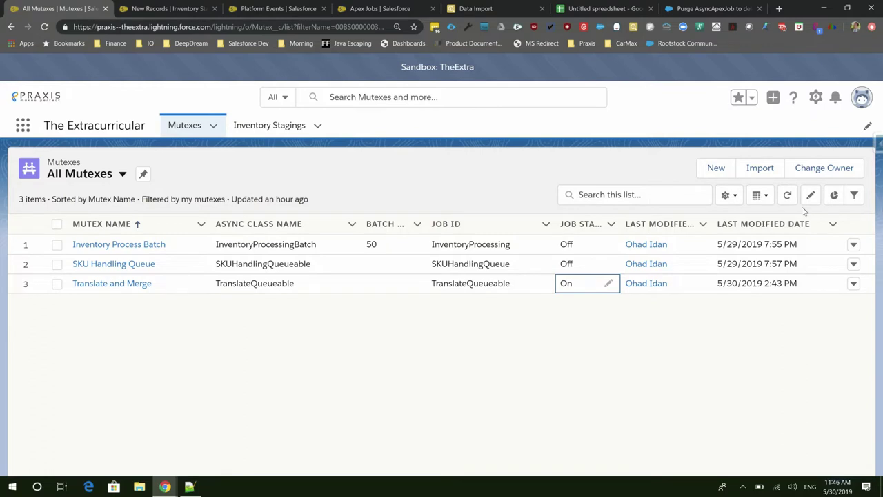
{"action": "left_click", "coordinate": [788, 195]}
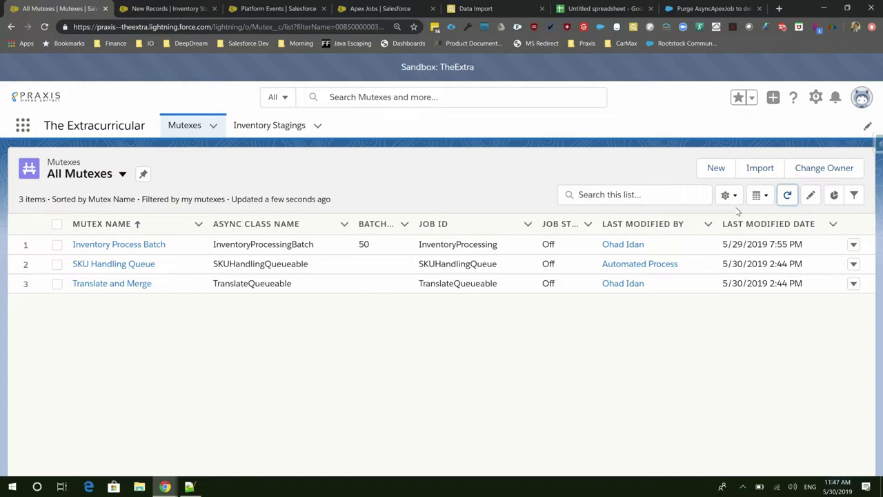
{"action": "key", "text": "alt+Tab"}
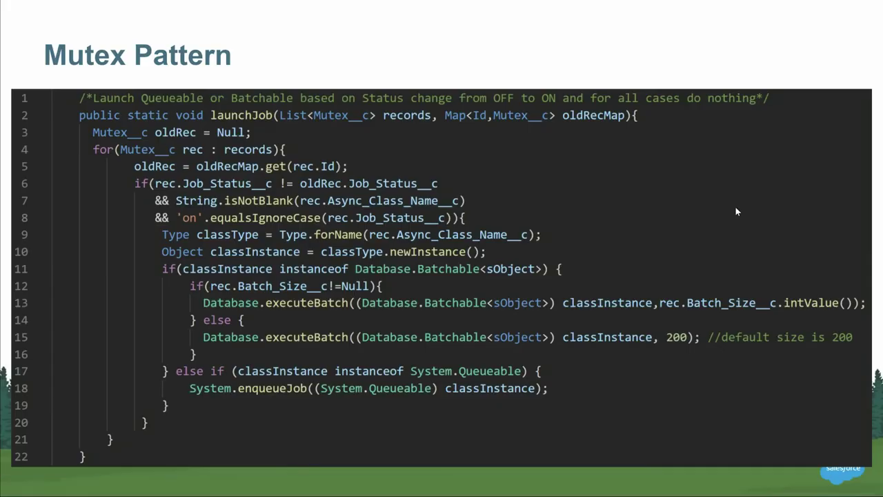
{"action": "key", "text": "Right"}
{"action": "key", "text": "Right"}
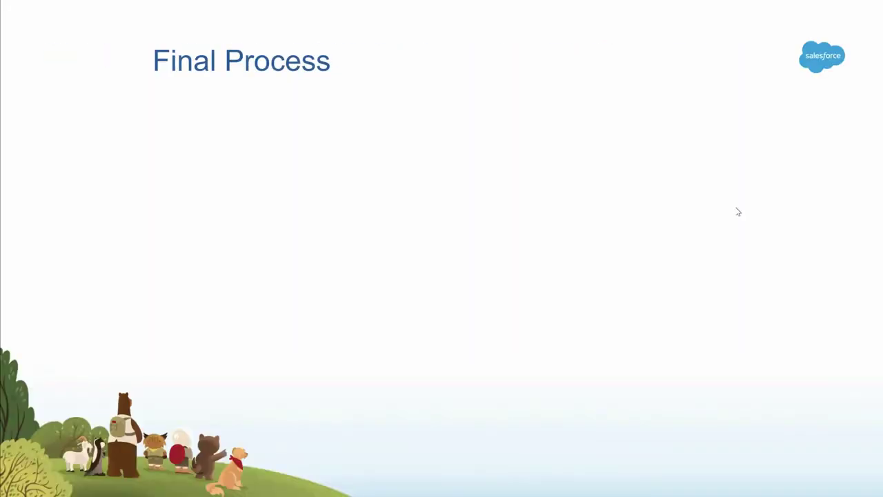
{"action": "key", "text": "Right"}
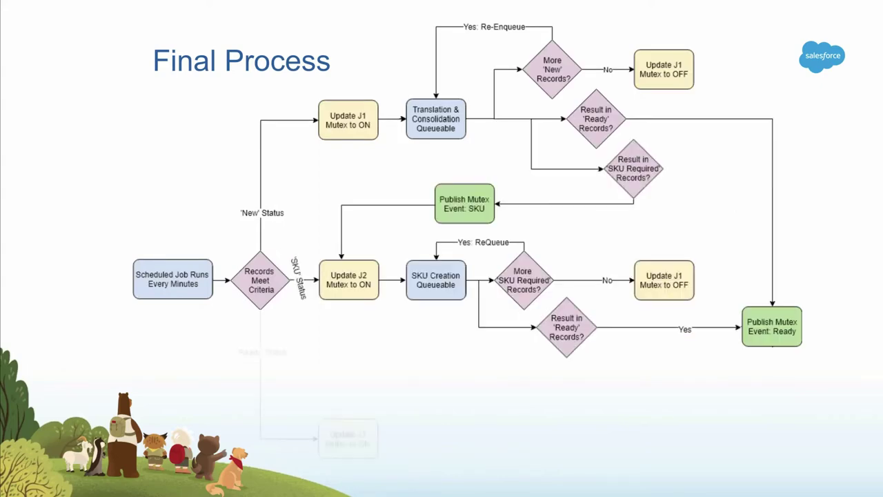
{"action": "key", "text": "Right"}
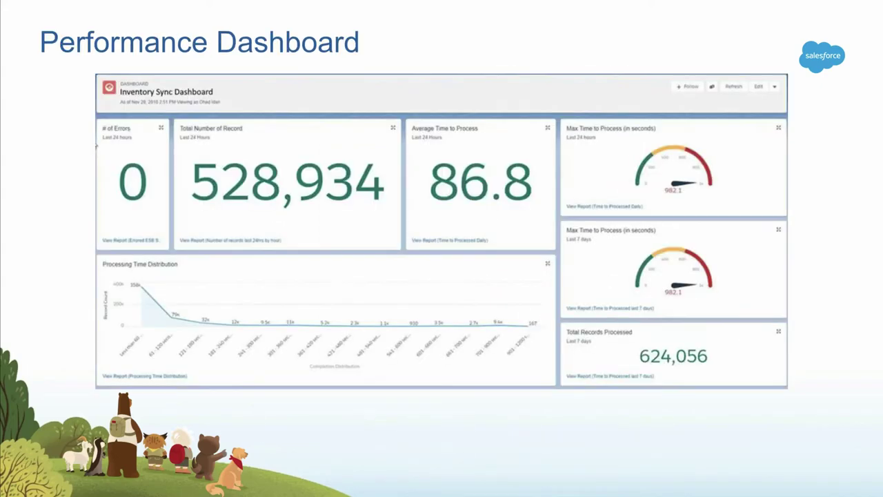